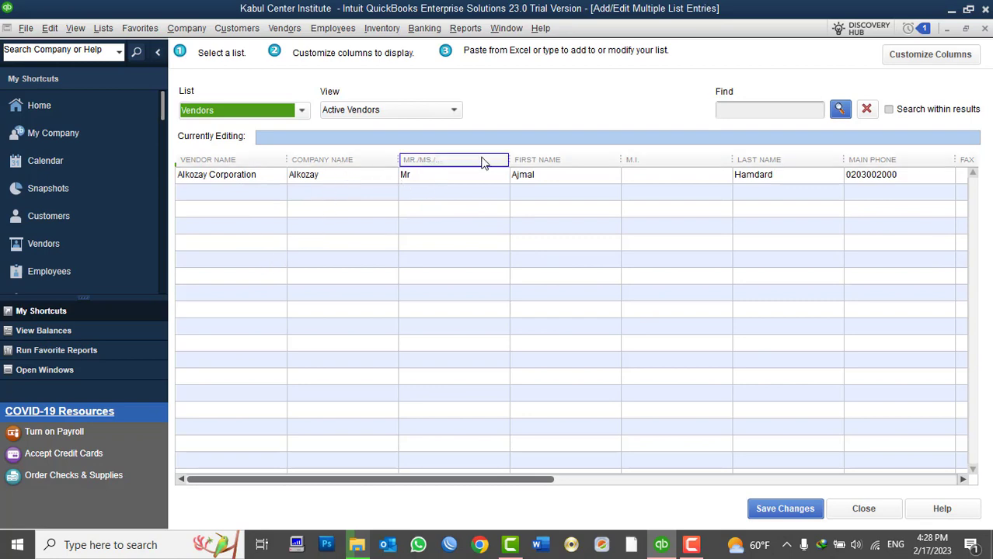
drag(474, 483, 283, 482)
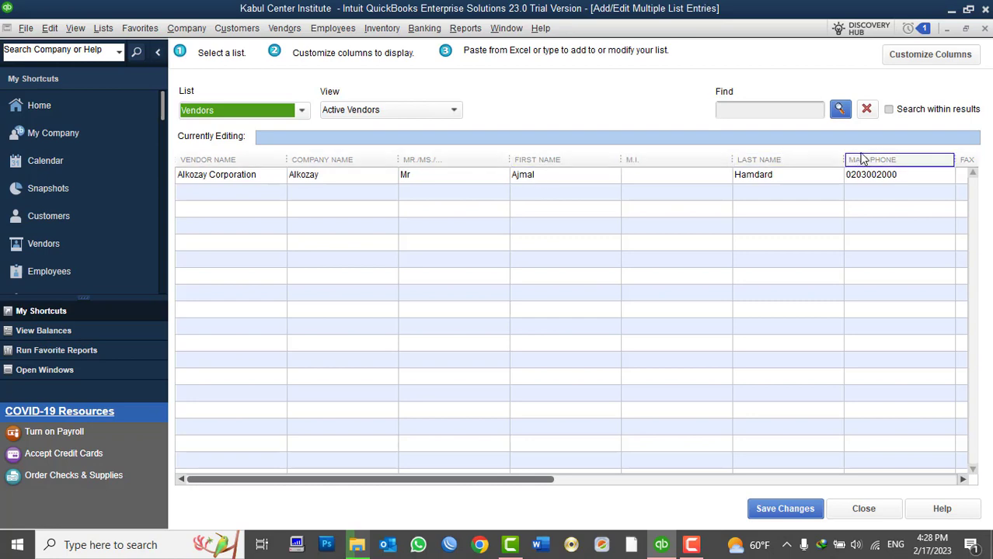
drag(482, 485, 355, 519)
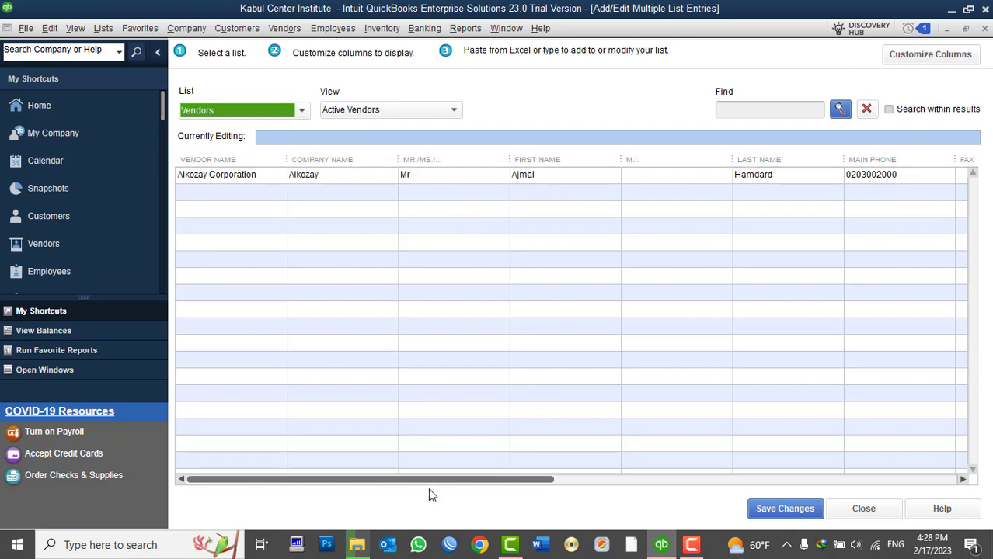
drag(466, 480, 299, 466)
Step: In Customize Columns, remove the Mr./Ms., First Name, M.I., Last Name, Fax and Alt. Phone columns
click(901, 58)
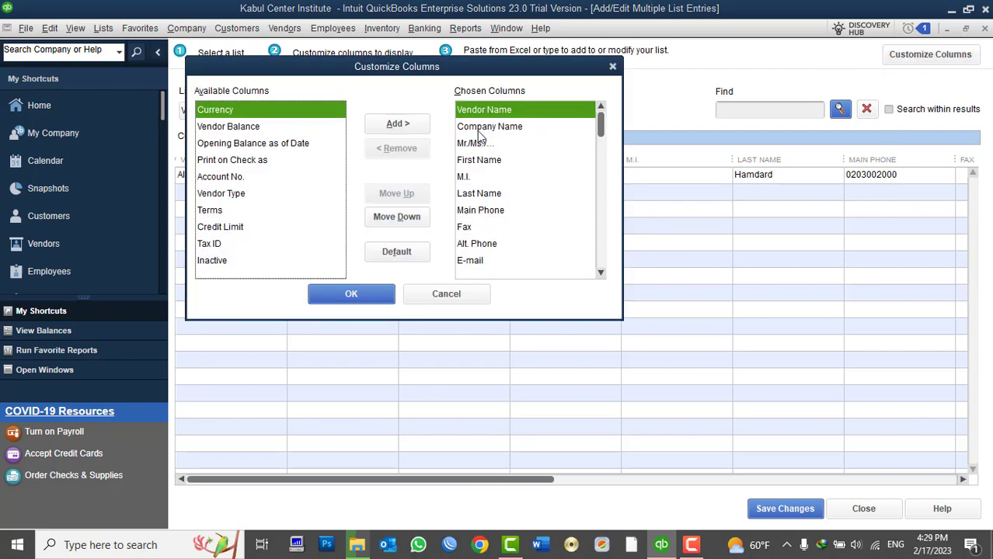
drag(503, 68, 642, 209)
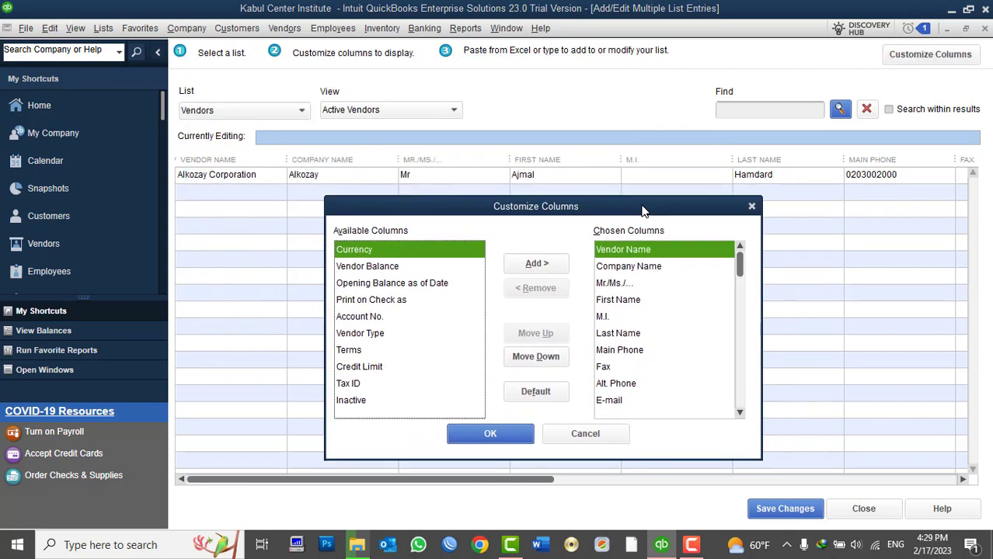
click(648, 267)
click(613, 286)
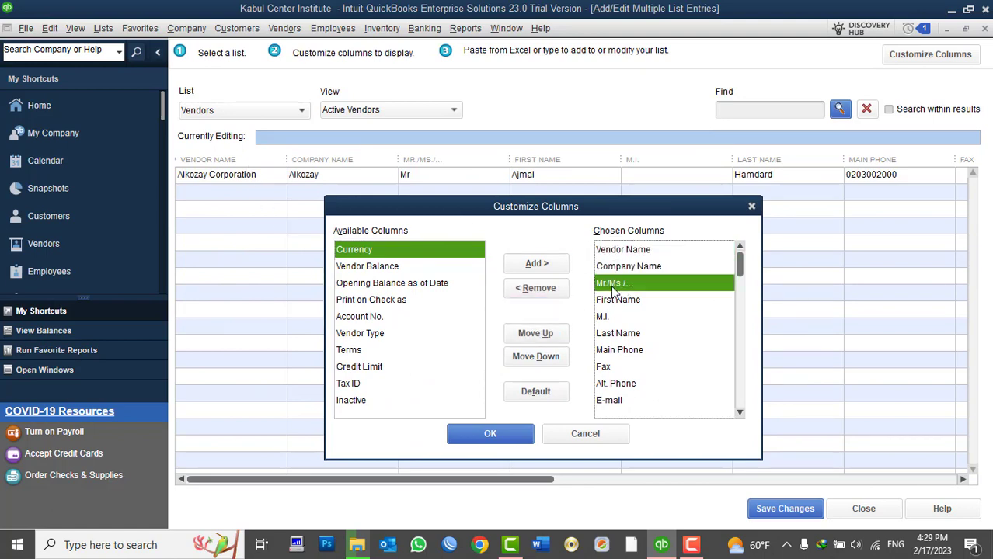
click(538, 289)
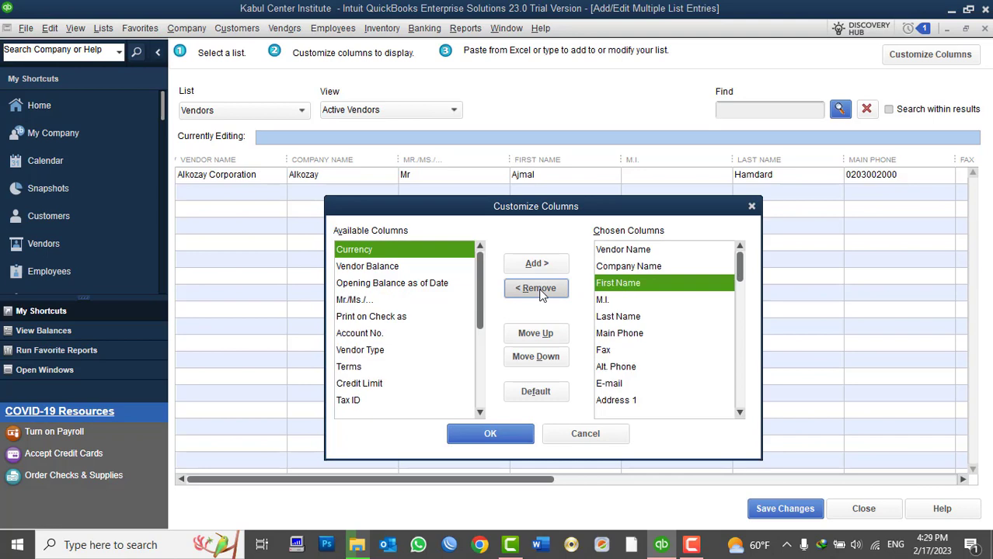
click(538, 289)
click(538, 289)
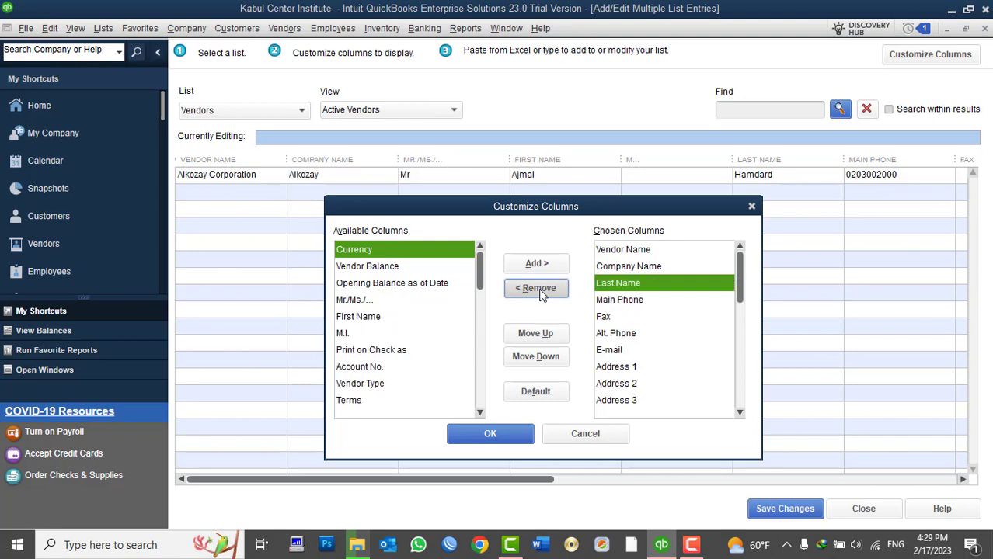
click(538, 289)
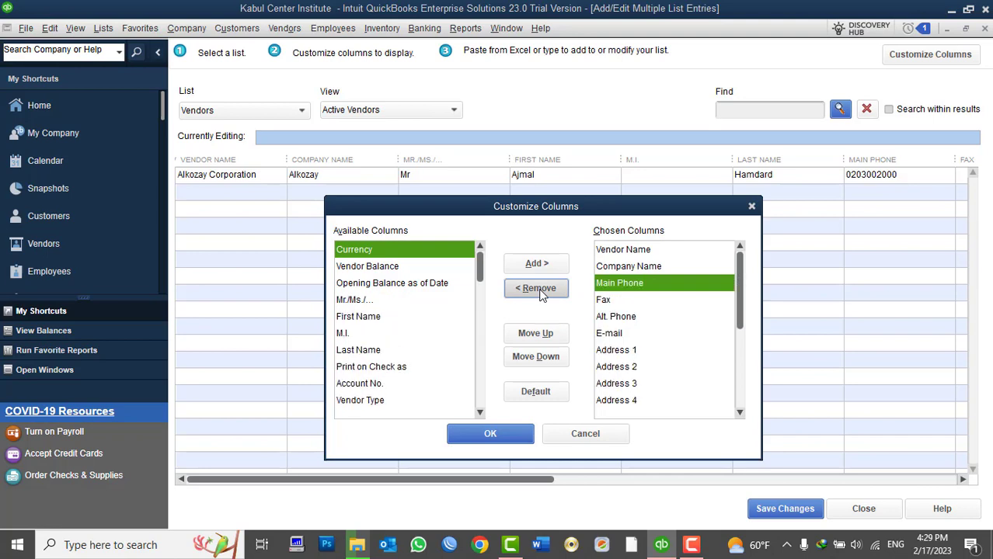
click(603, 300)
click(540, 289)
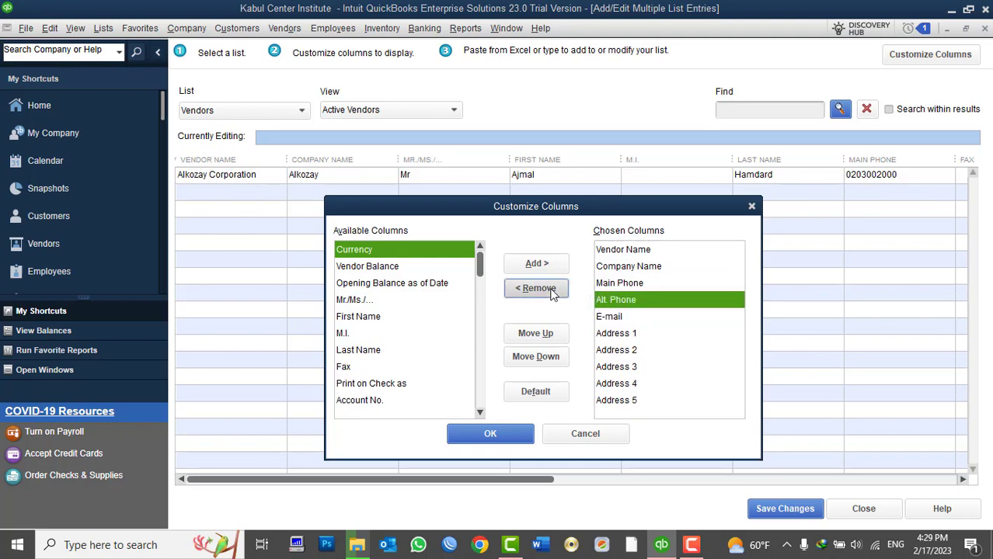
click(538, 289)
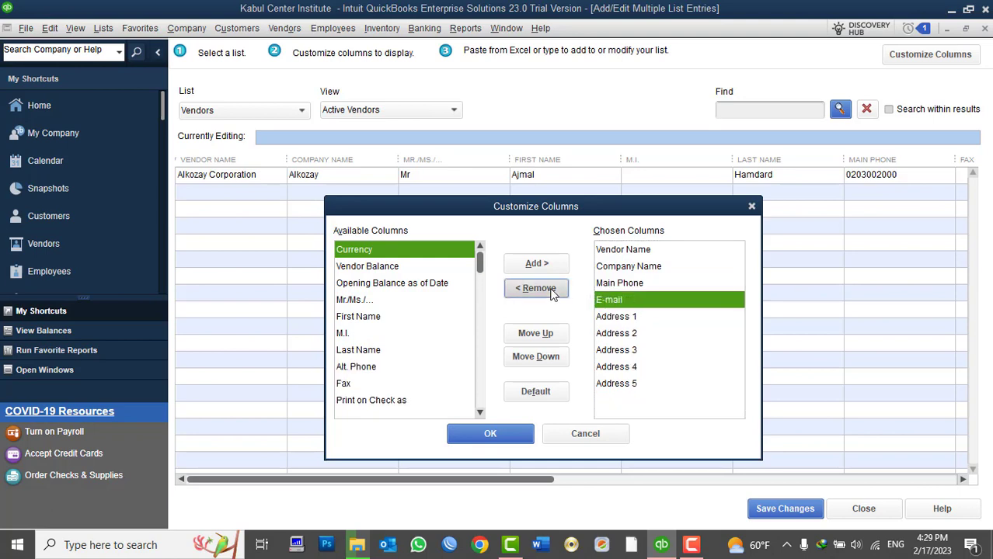
Step: Remove the Address 2 through Address 5 columns and apply the trimmed layout
click(619, 321)
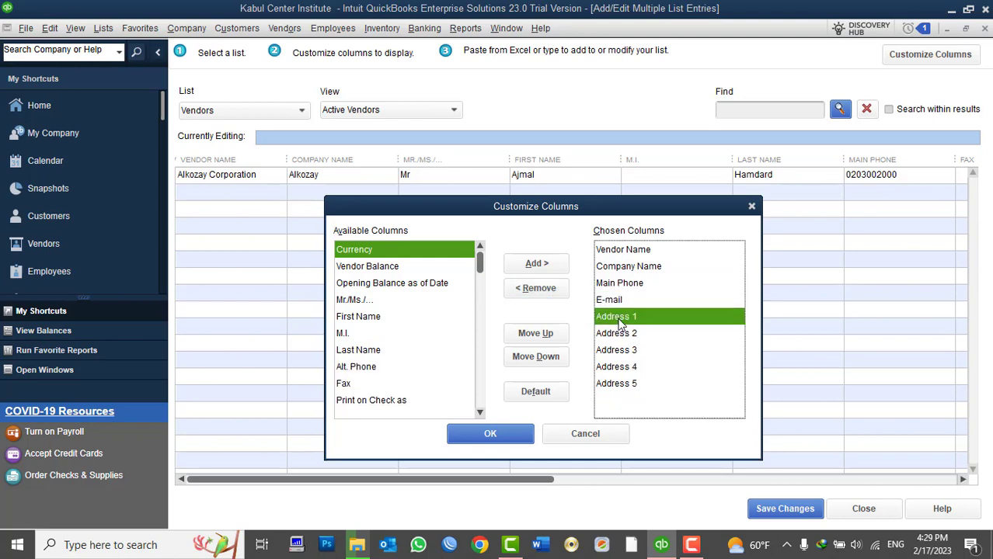
click(602, 334)
click(544, 289)
click(547, 289)
click(548, 289)
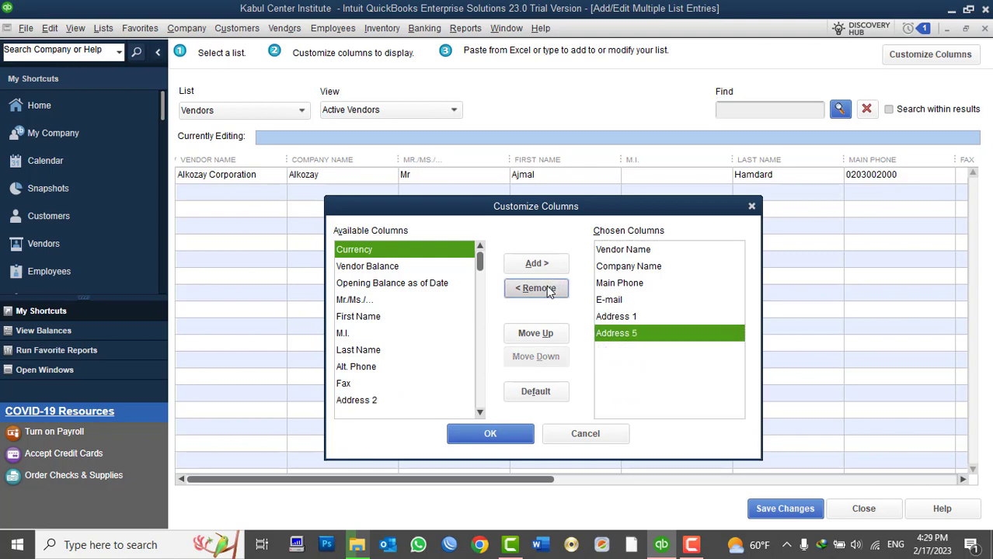
click(548, 289)
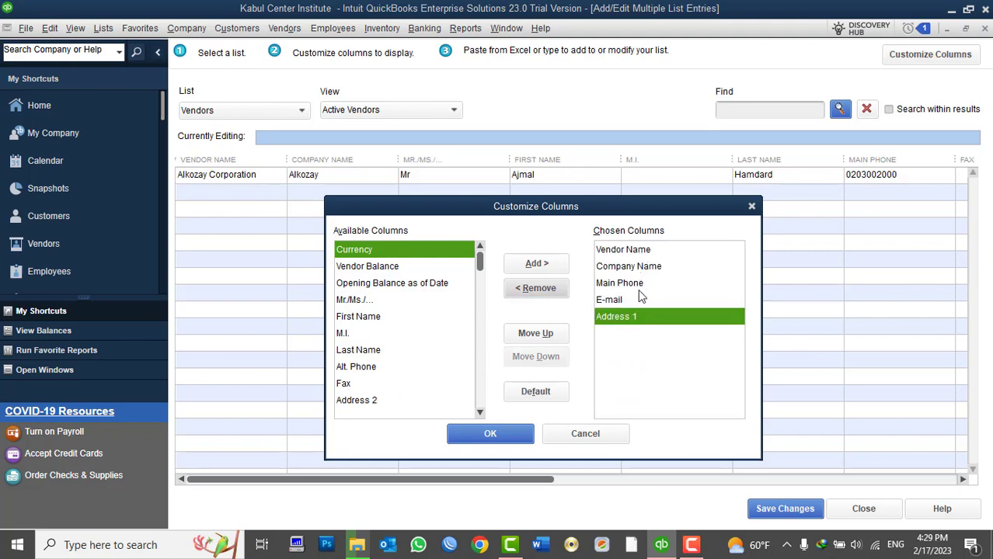
click(527, 432)
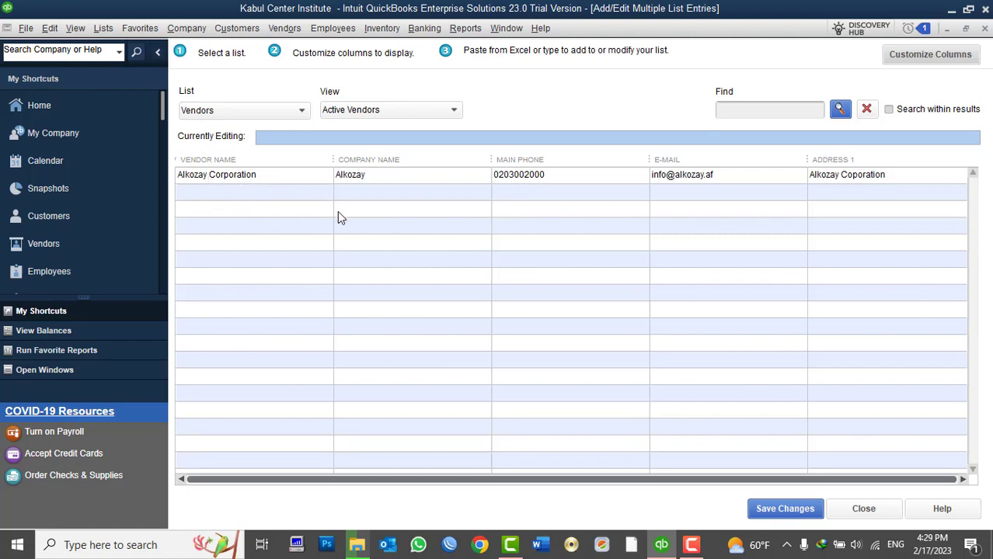
Step: In the second row, enter Ali & Brother as both vendor name and company name
click(219, 192)
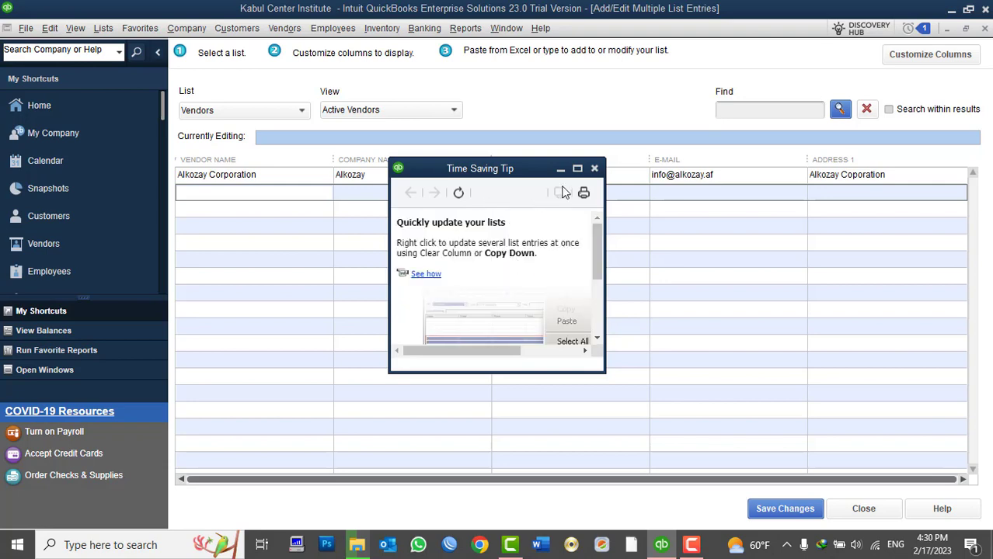
click(594, 169)
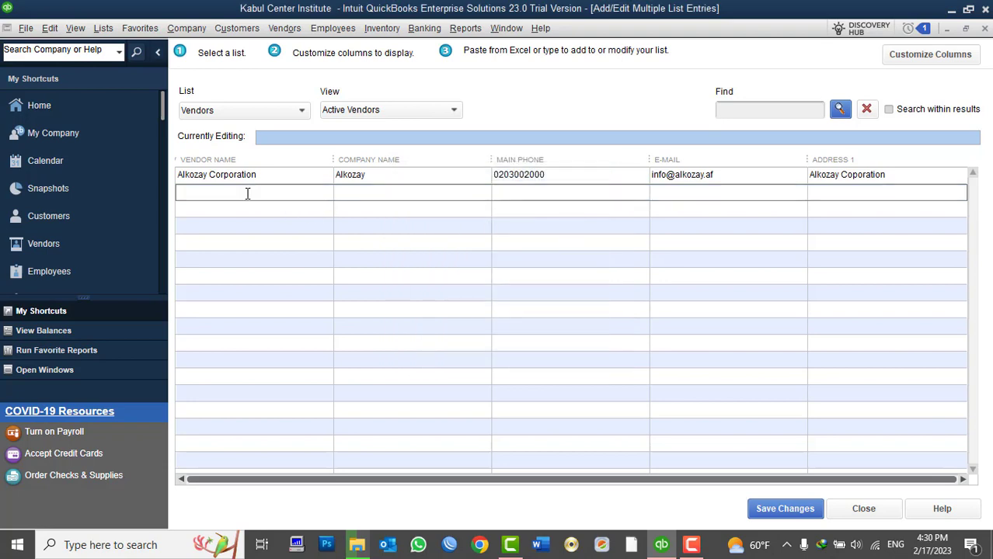
text(Ali & Brother)
click(376, 190)
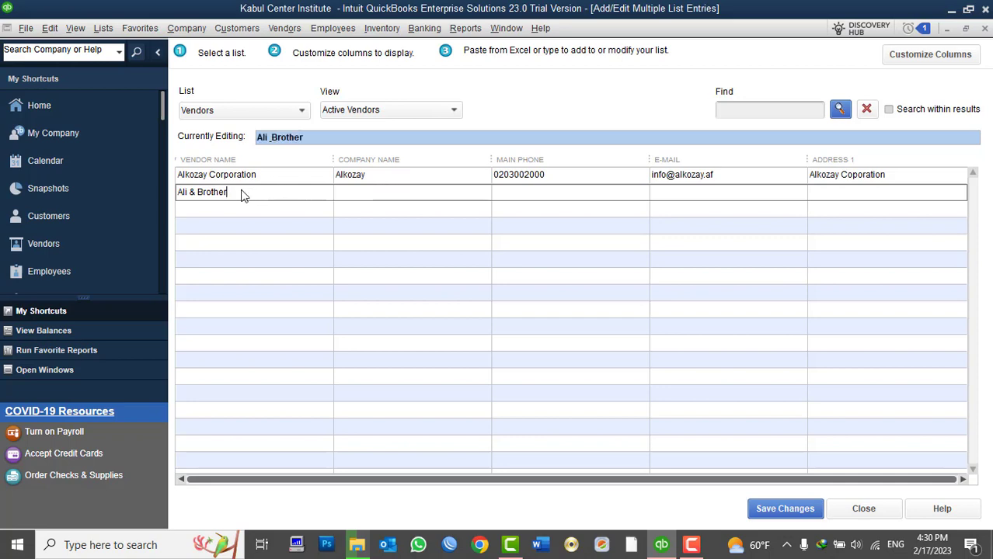
click(244, 194)
key(ctrl+c)
click(377, 194)
key(ctrl+v)
Step: Fill in Ali & Brother's main phone, e-mail and Kabul Address 1, then commit the row
click(526, 191)
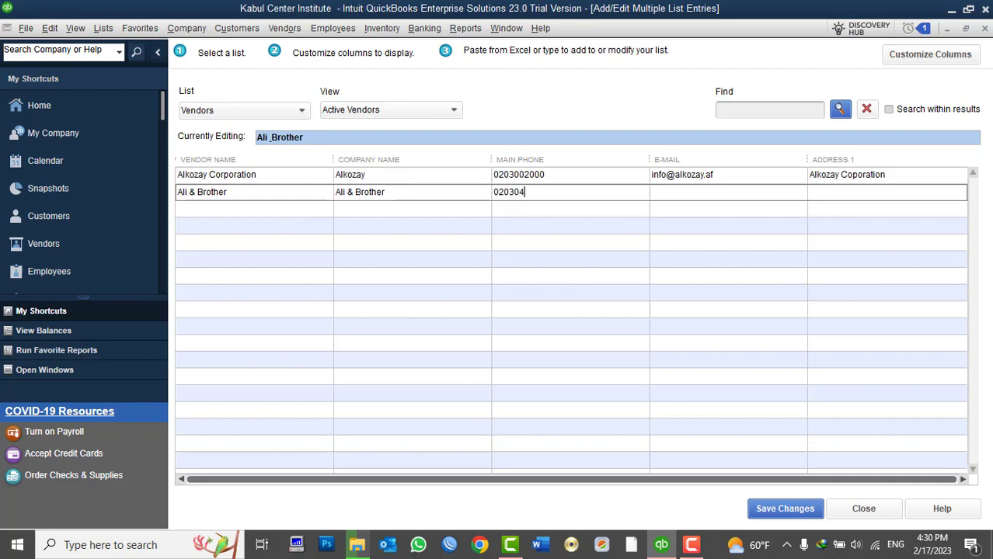
click(673, 196)
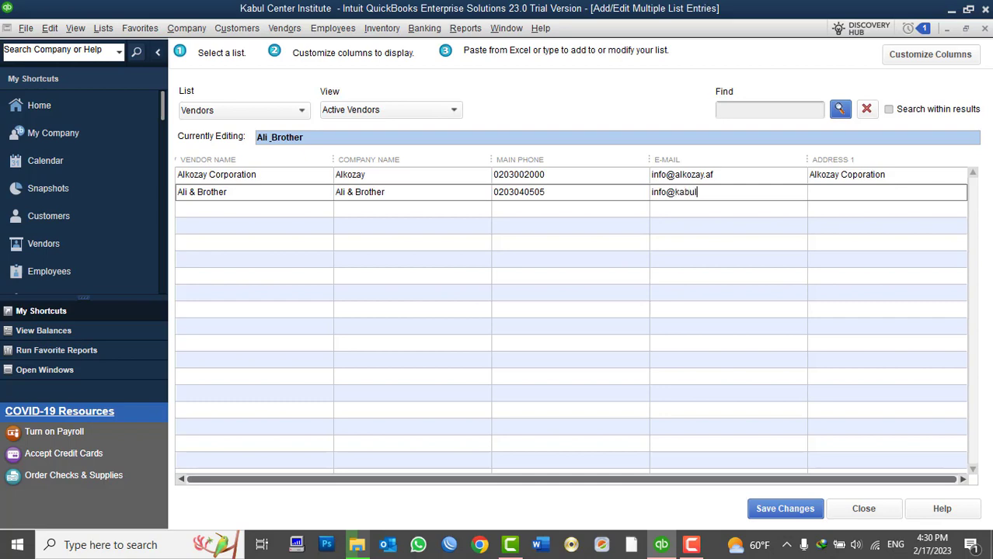
key(Tab)
text(District# 5, Kabyu)
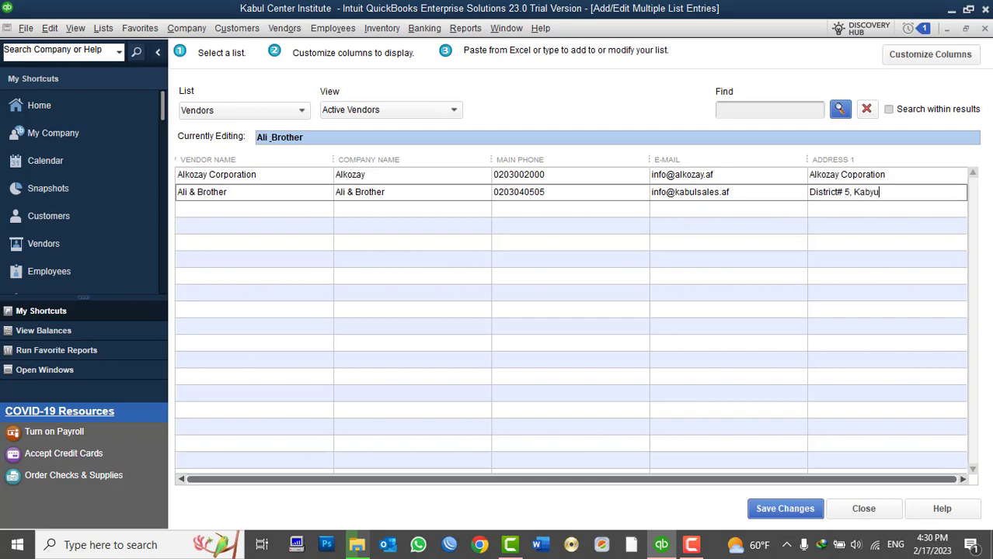
key(BackSpace)
key(BackSpace)
text(ul Afghanistan)
click(258, 210)
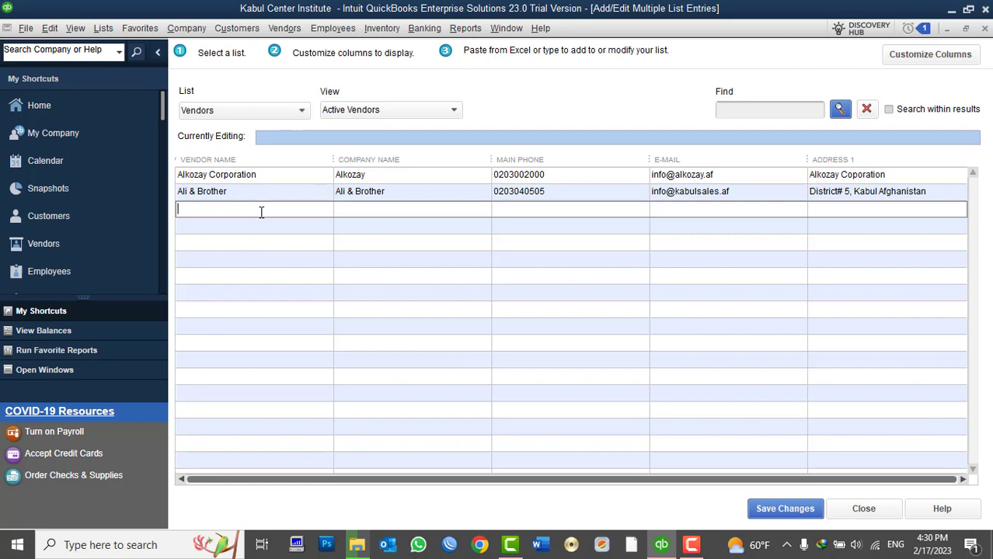
Step: Set Zohak ICT as the company name and enter the contact person's name as vendor name
text(Zohak ICT)
drag(224, 209, 174, 222)
key(ctrl+c)
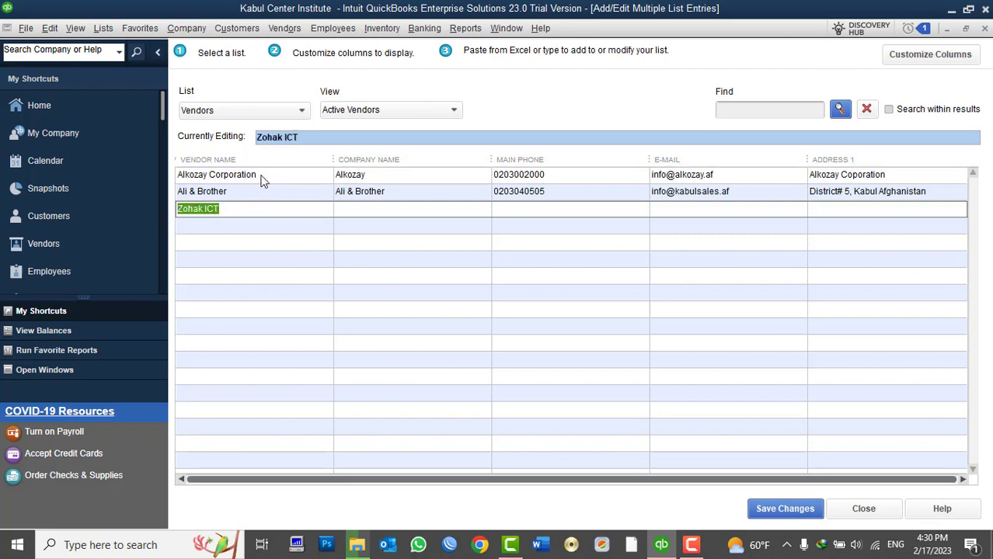
click(349, 210)
key(ctrl+v)
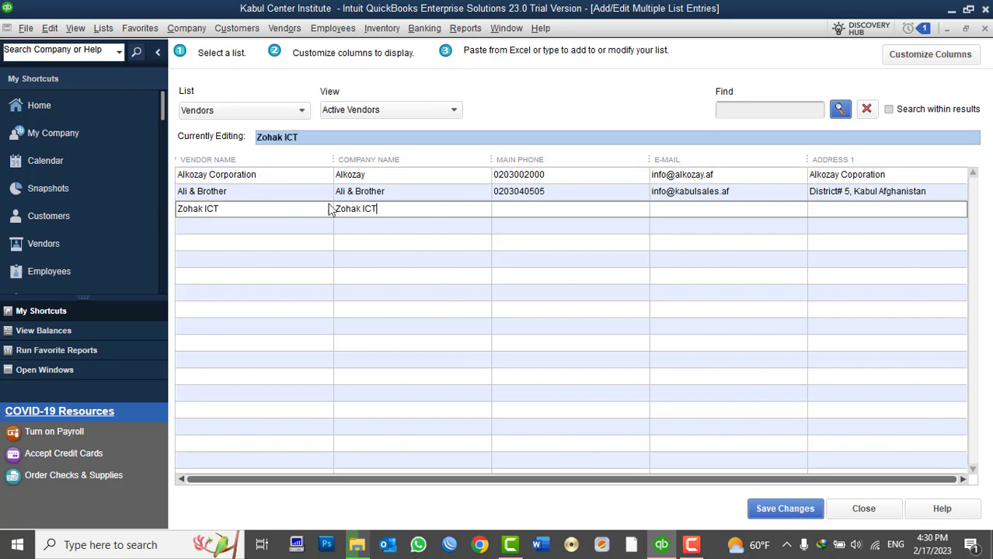
key(shift+Tab)
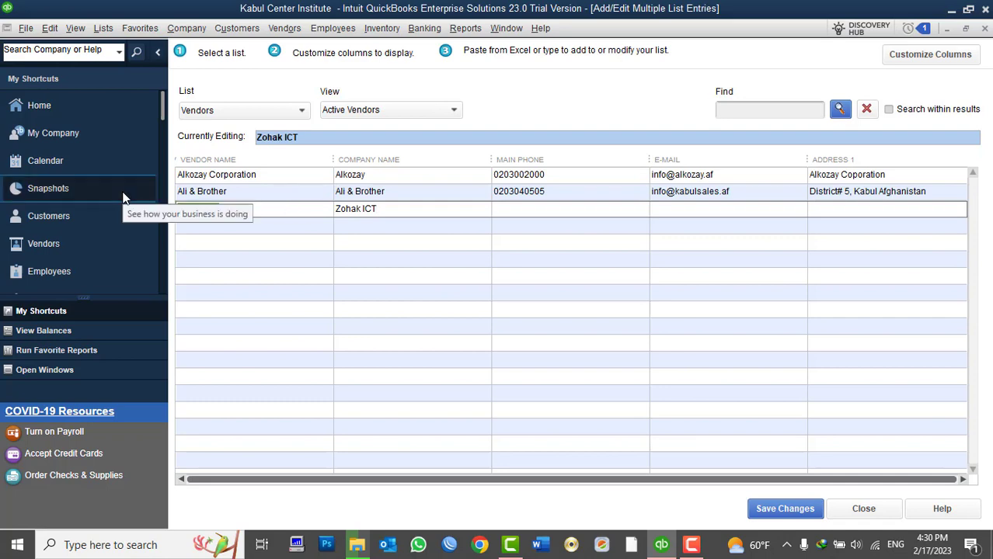
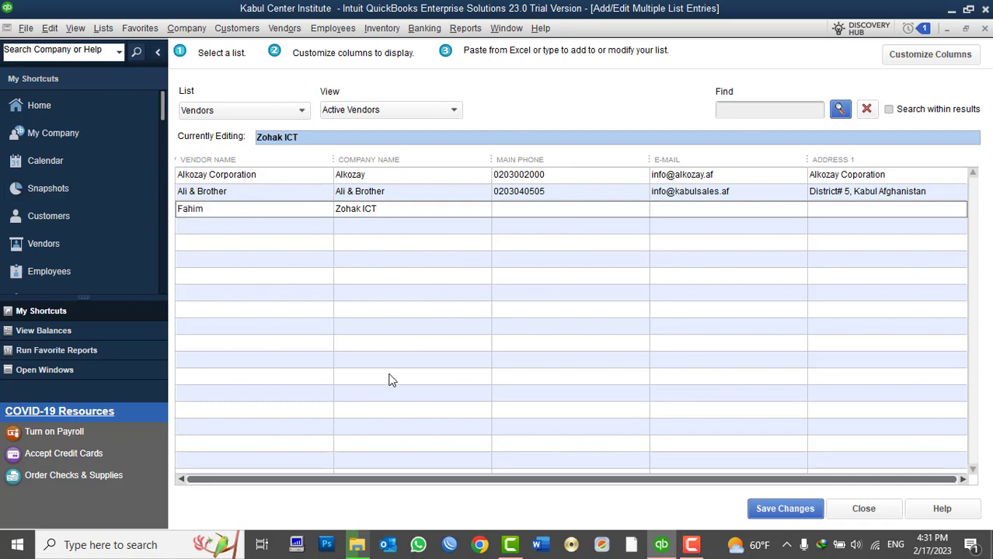
Step: Fill in Zohak ICT's main phone, e-mail and Kabul Address 1
click(533, 212)
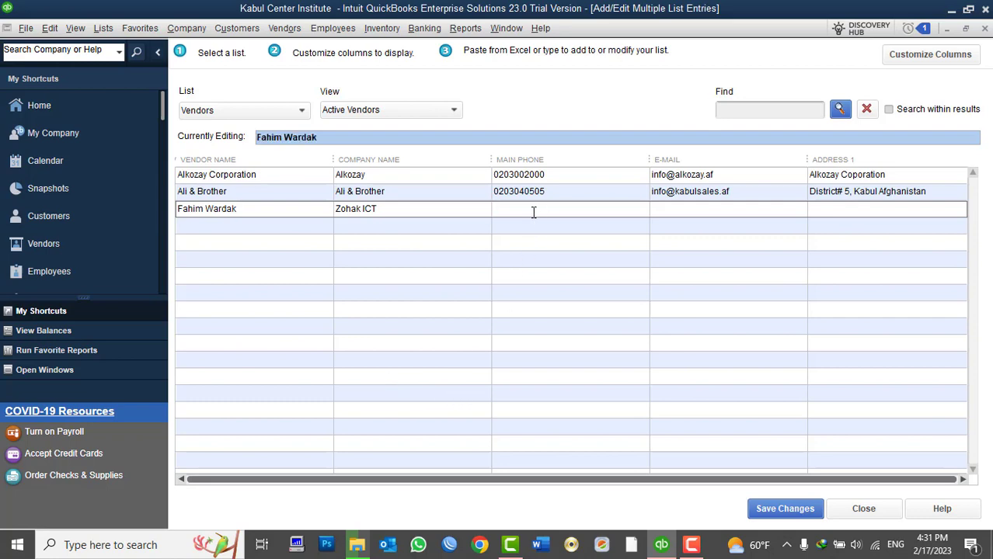
click(683, 211)
text(zohakic)
key(BackSpace)
key(BackSpace)
key(BackSpace)
key(BackSpace)
key(BackSpace)
key(BackSpace)
key(BackSpace)
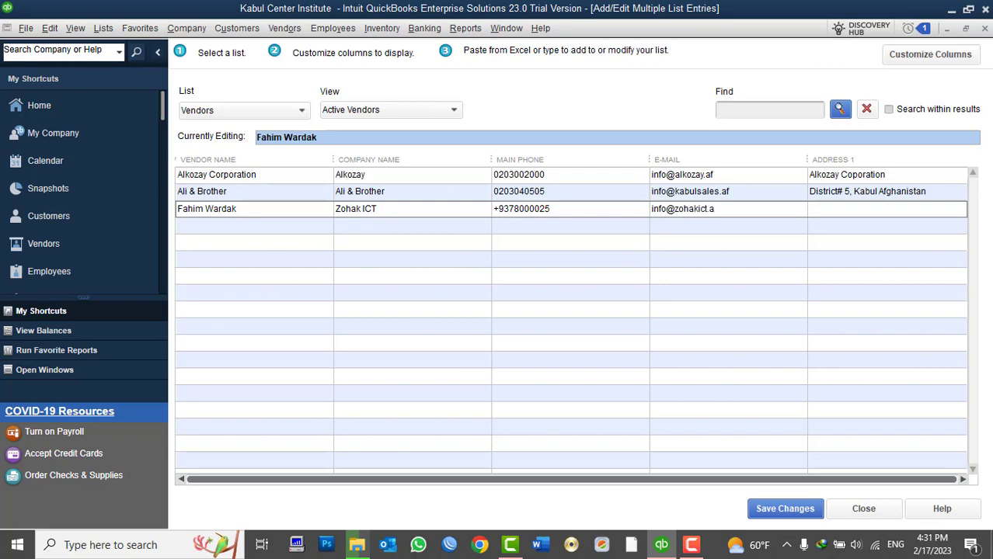
click(818, 207)
text(District#3, Kabul Afghanistan)
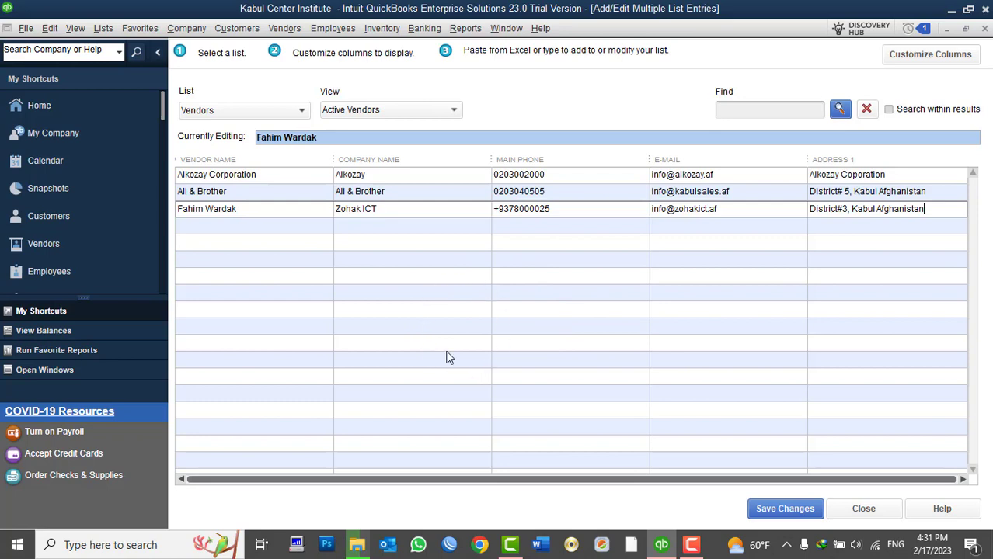
Step: Save the new vendor records and close the multiple-entries window
click(761, 508)
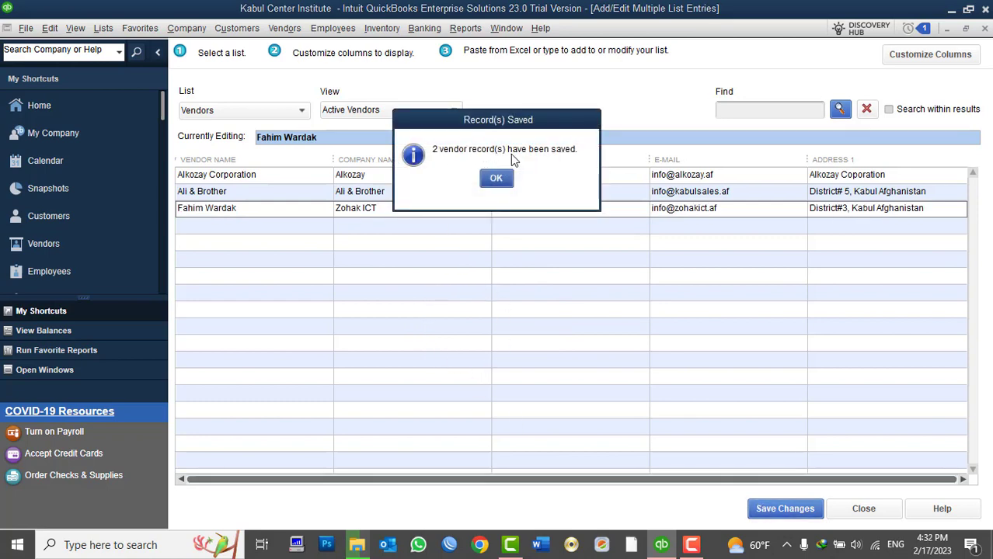
click(501, 180)
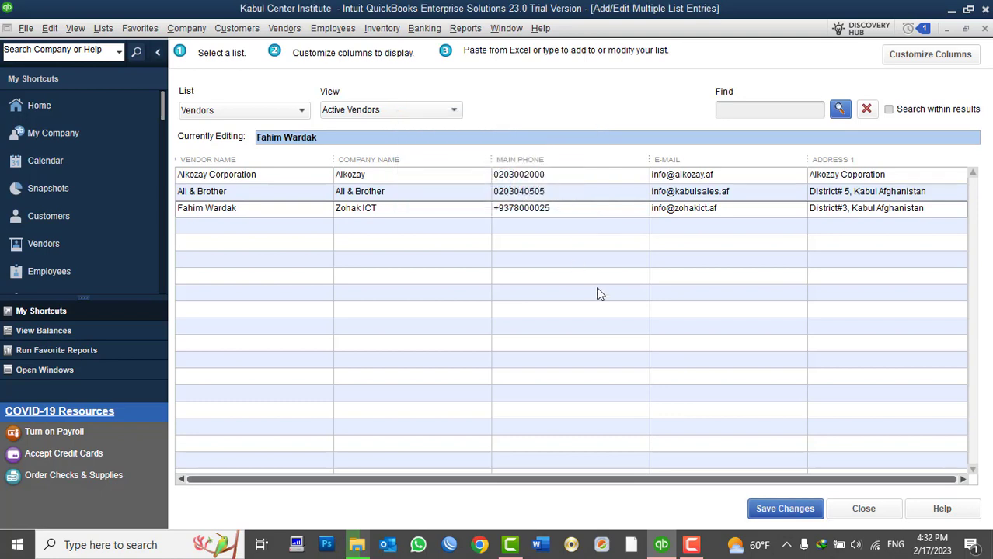
click(849, 511)
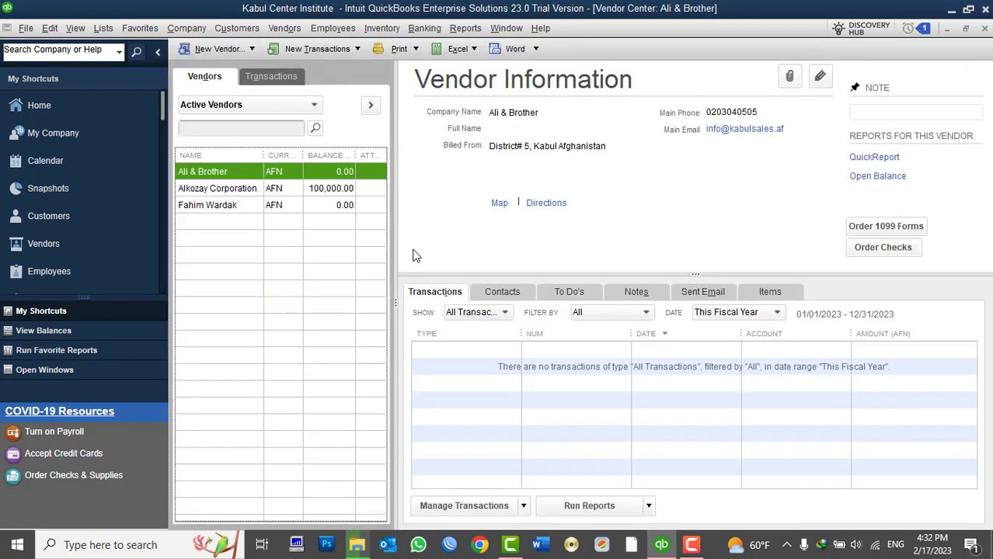
Step: Review the Alkozay Corporation, Ali & Brother and Zohak ICT details, adjusting the name column width
drag(263, 155, 302, 158)
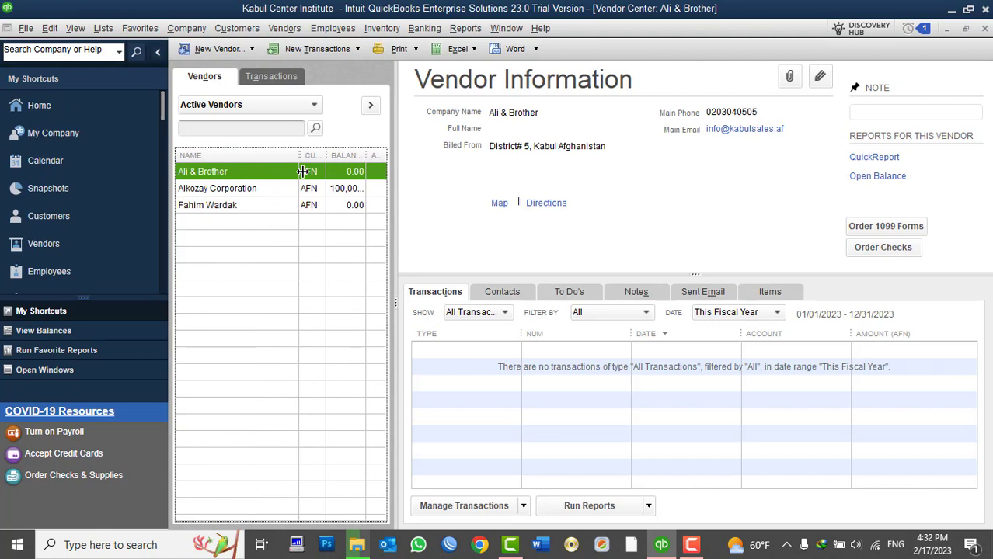
click(243, 193)
click(219, 174)
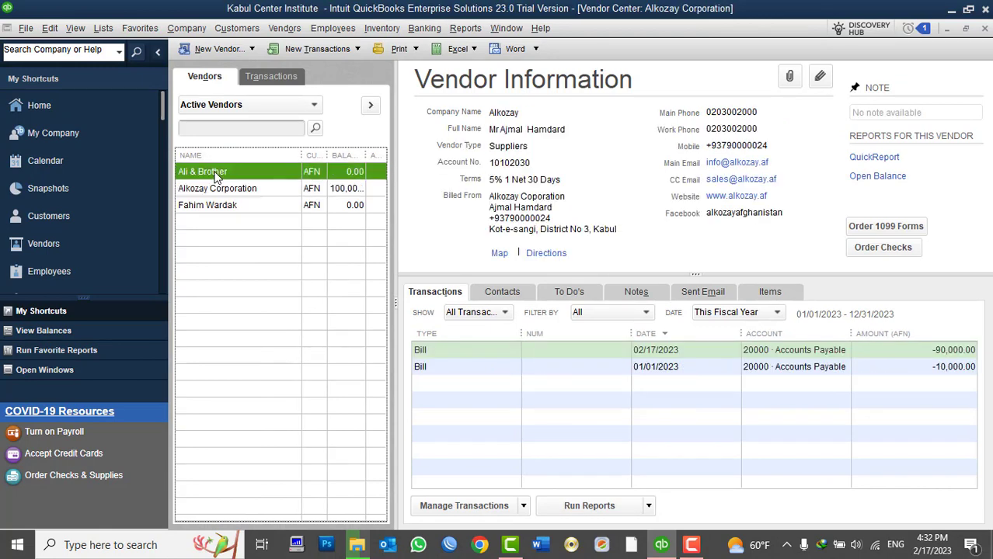
click(219, 206)
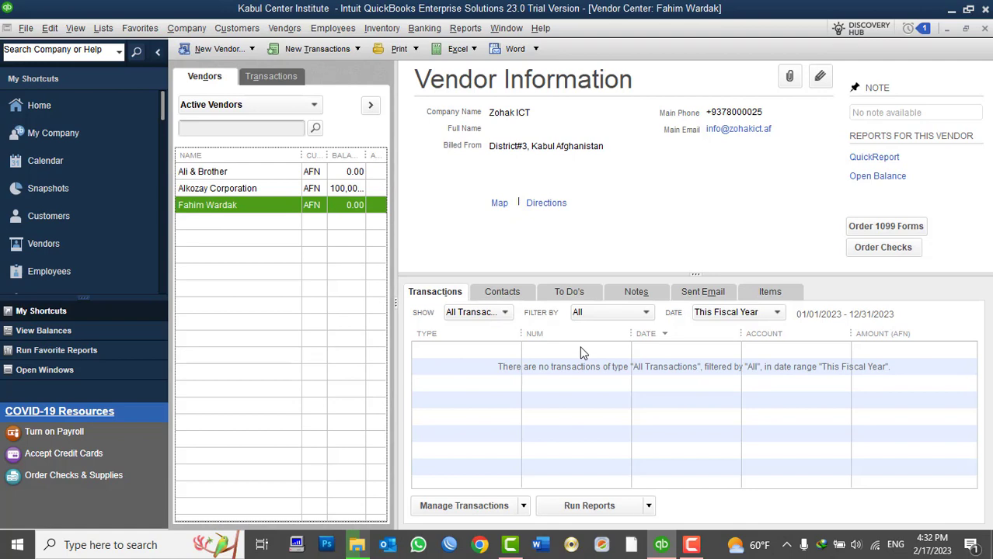
drag(301, 155, 272, 155)
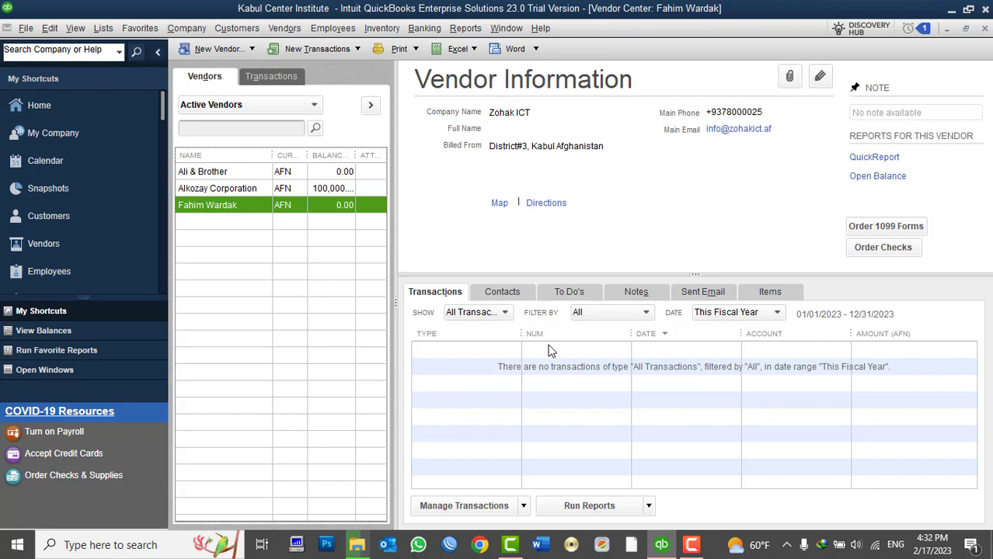
Step: Launch Excel from the Run prompt and open the recent Emp List workbook
key(super+r)
text(Ex)
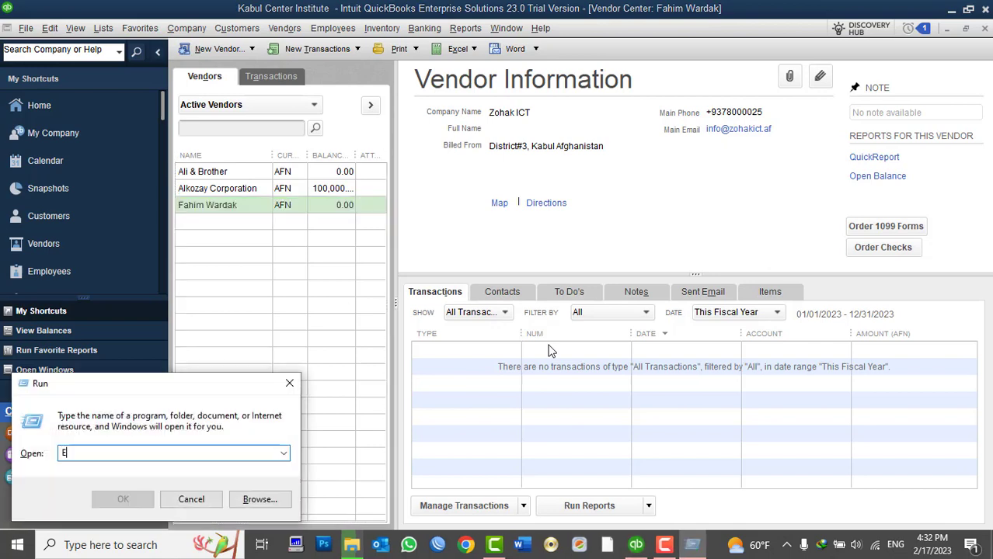
text(cel)
key(Return)
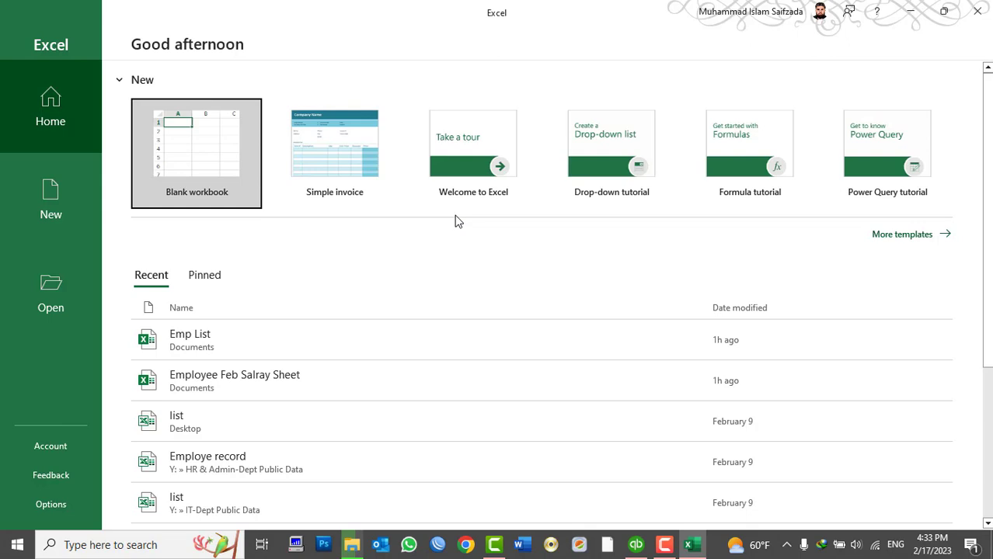
click(195, 349)
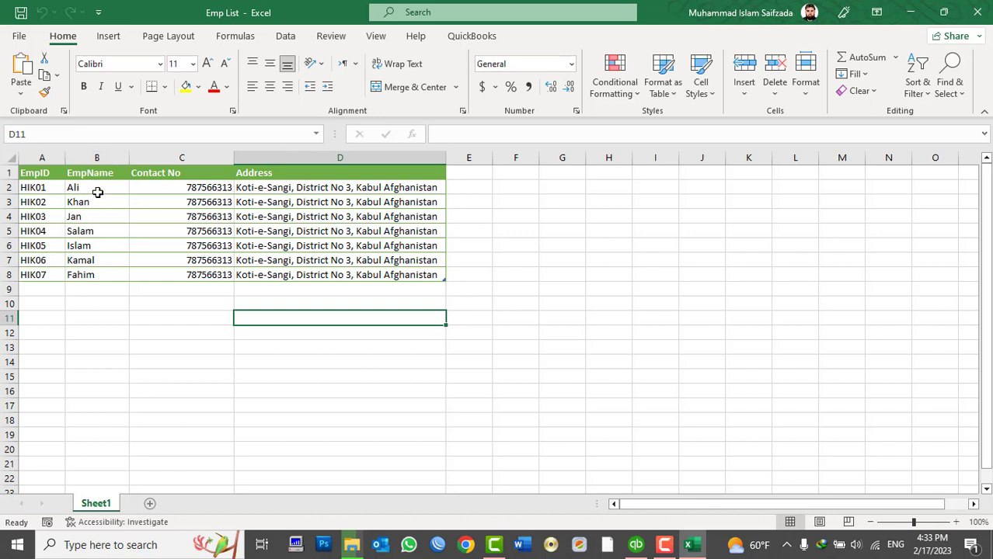
Step: Rename the EmpName heading in cell B1 to Vender
drag(97, 189, 104, 275)
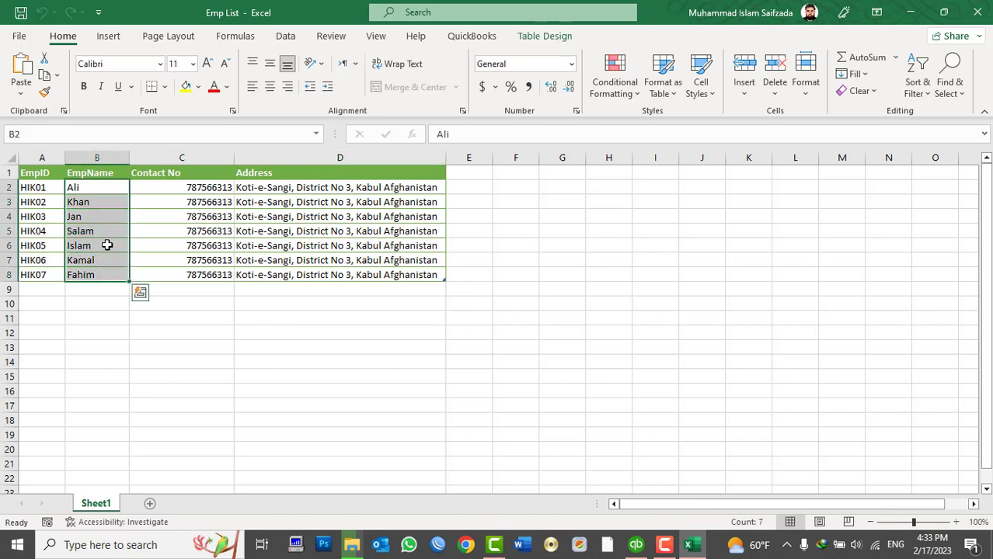
click(100, 172)
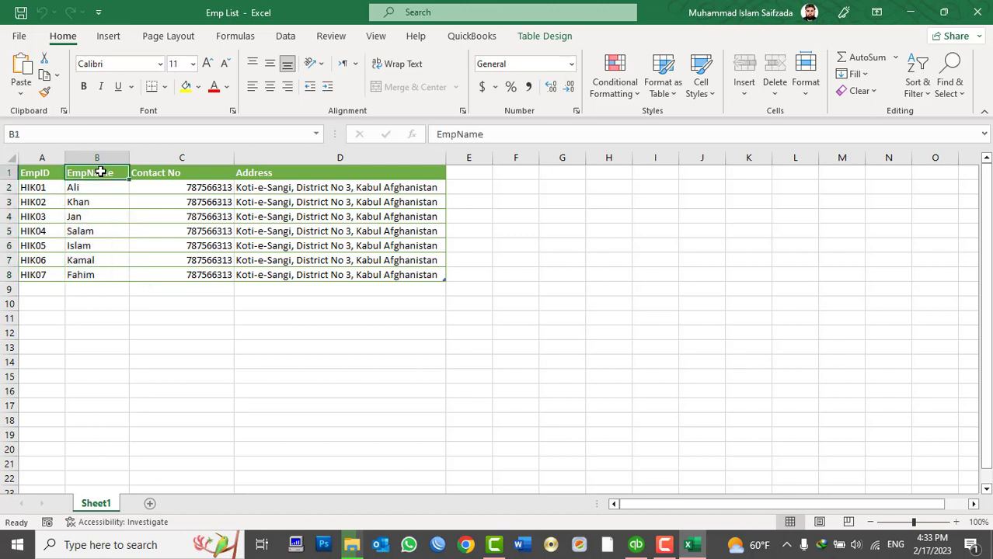
text(Vender)
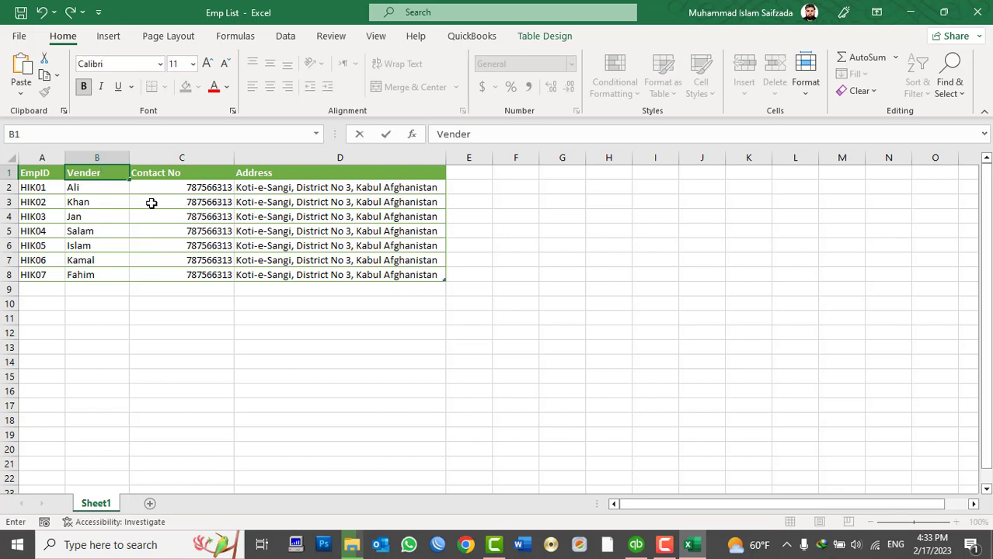
click(151, 203)
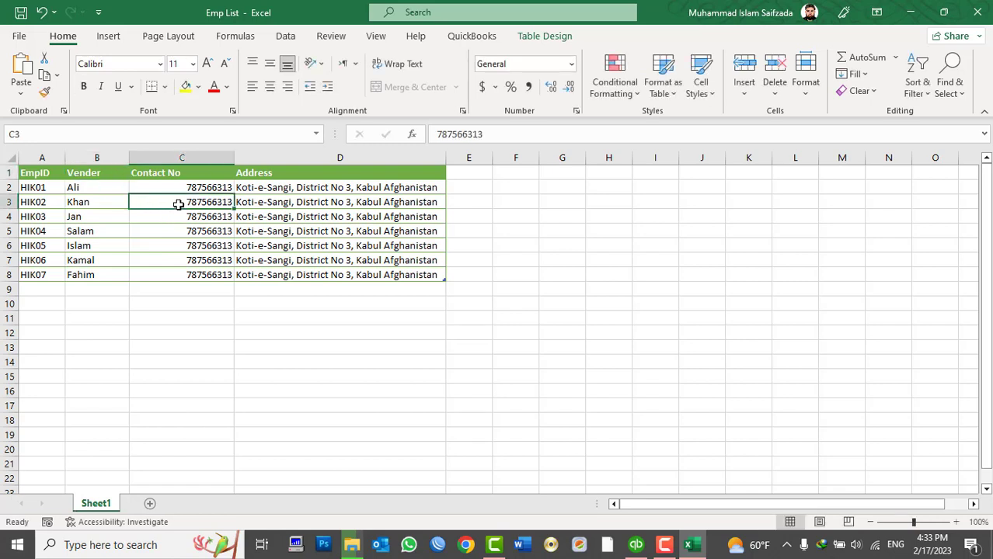
Step: Select the vendor, contact and address cells for all seven rows, then return to QuickBooks
drag(175, 184, 191, 261)
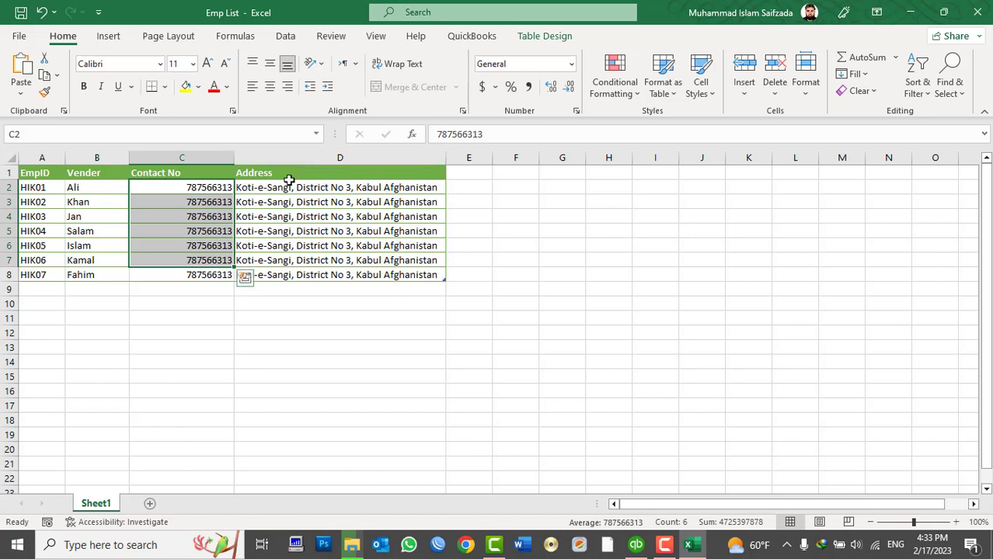
drag(288, 188, 284, 273)
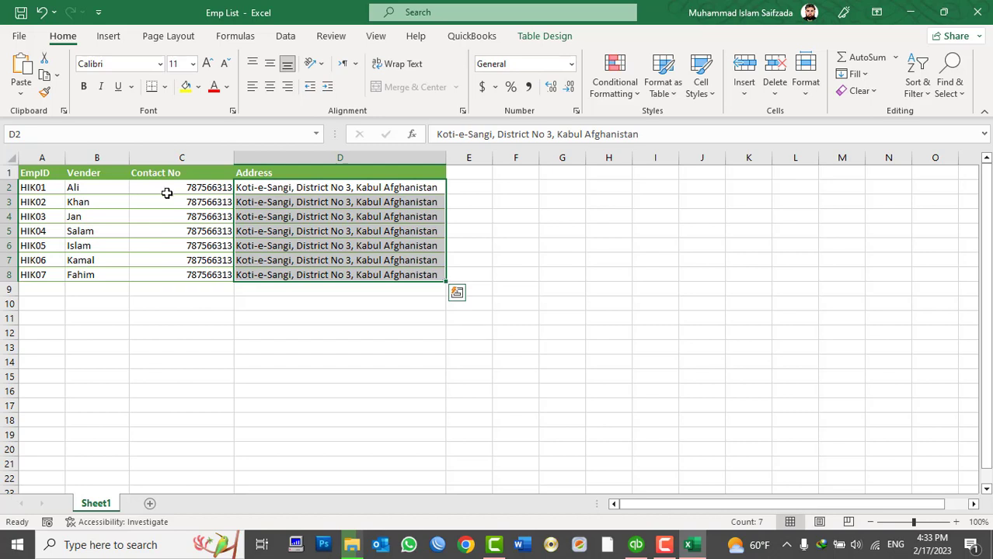
drag(97, 191, 339, 274)
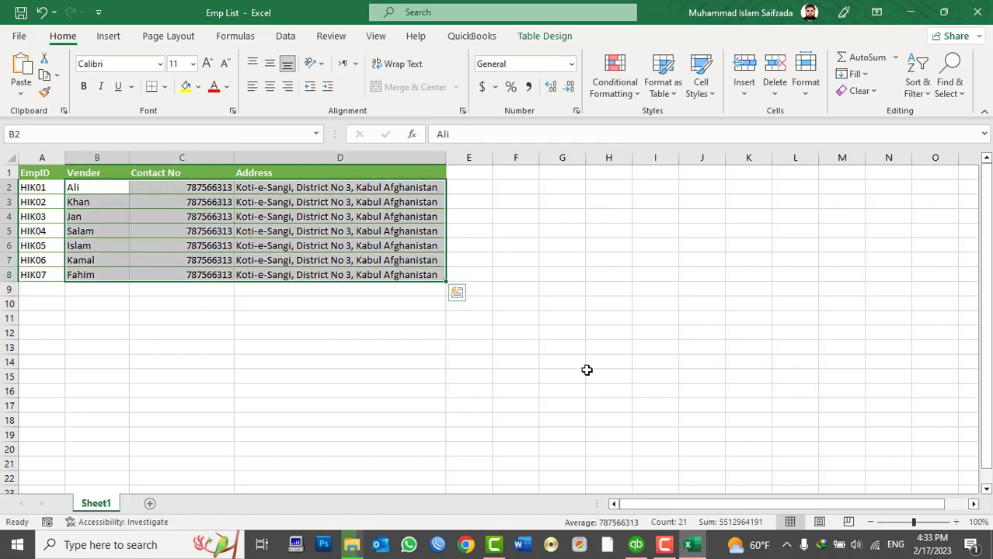
click(637, 547)
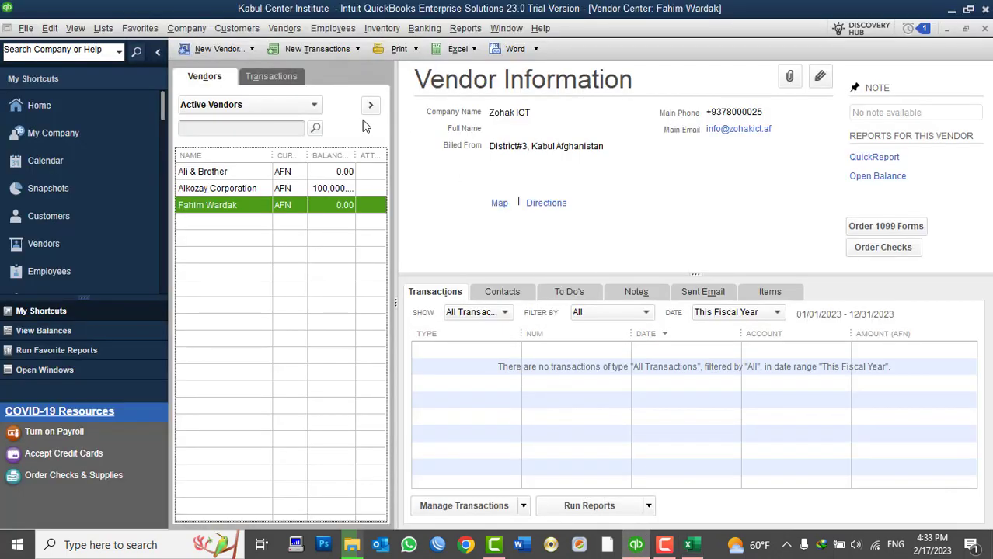
Step: Open Add Multiple Vendors from the New Vendor menu, glancing at the Excel vendor list
click(235, 49)
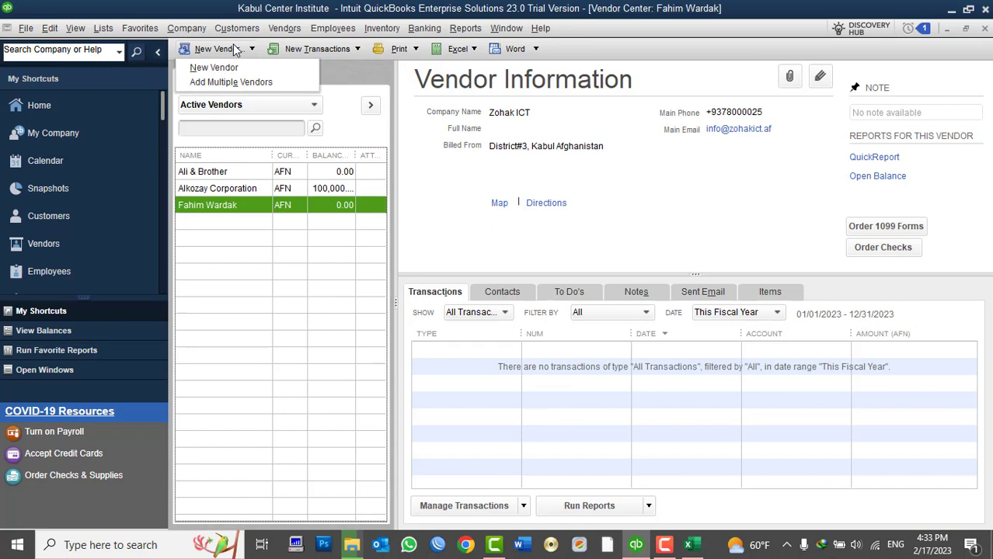
click(237, 83)
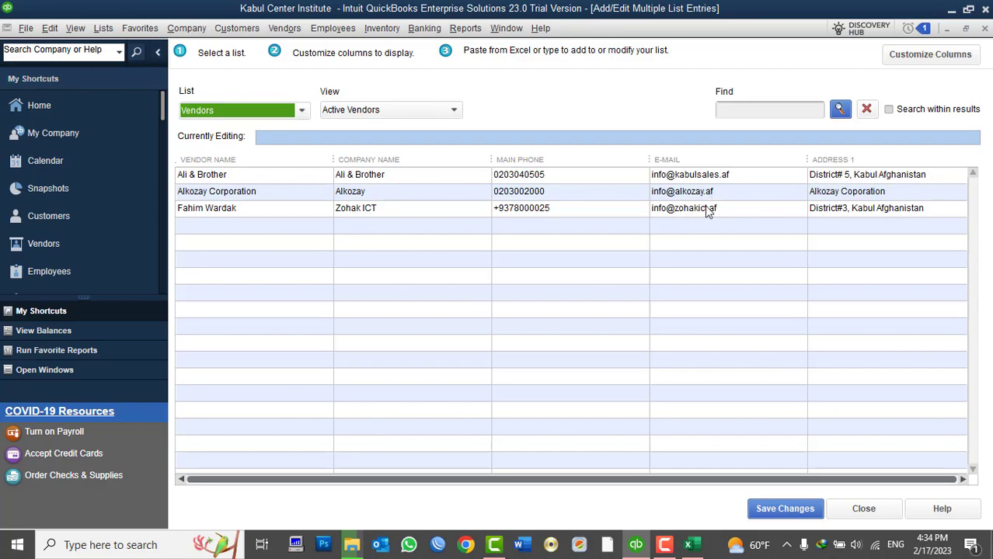
click(689, 546)
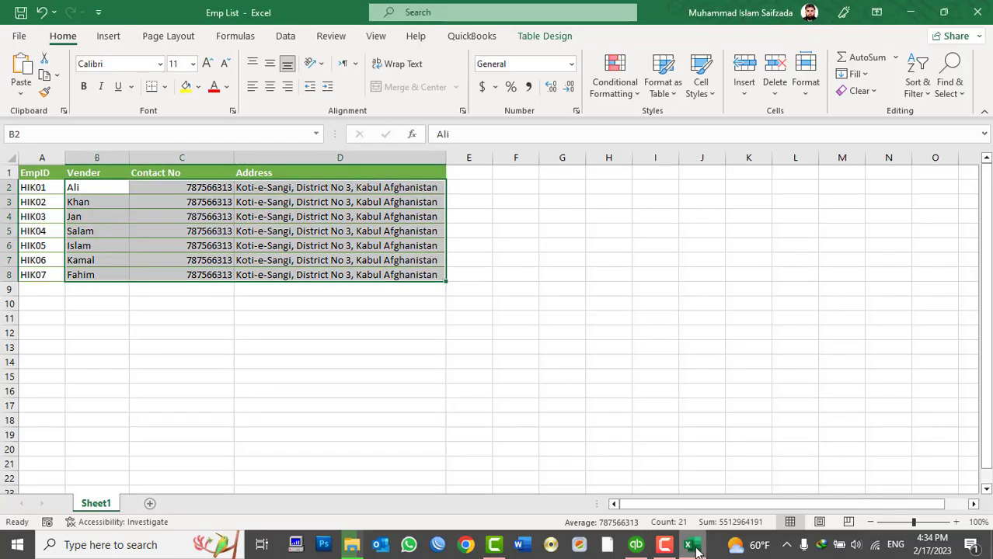
click(689, 546)
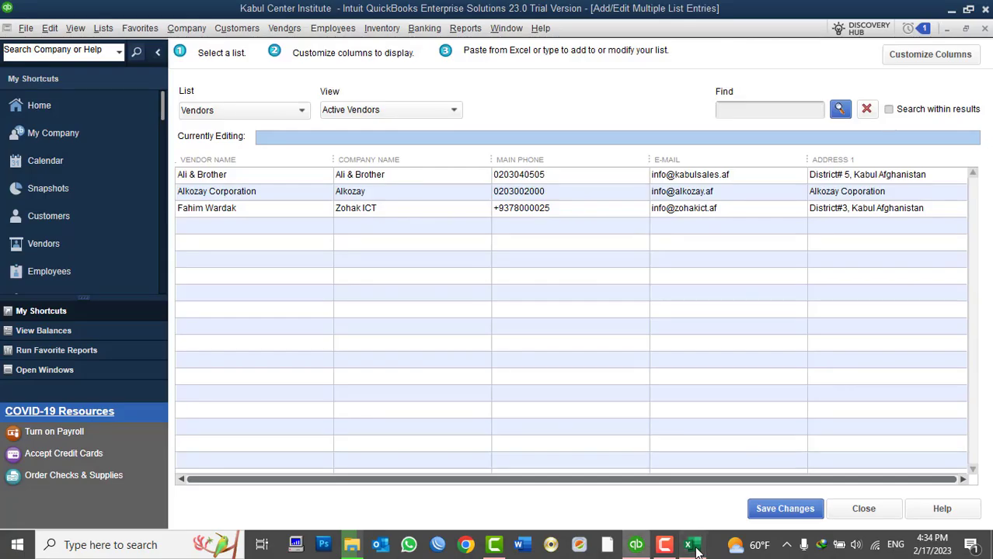
click(691, 546)
click(691, 546)
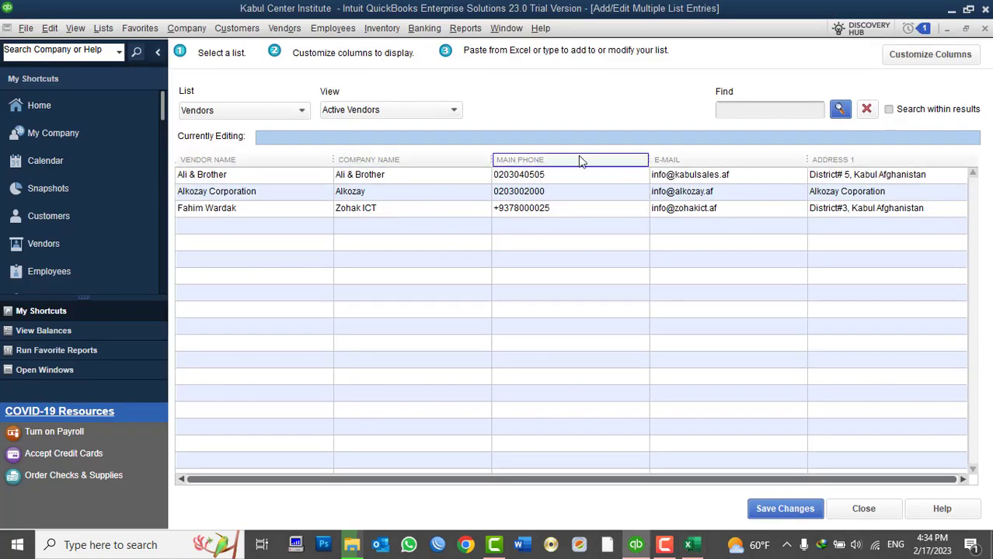
Step: Drop Company Name and E-mail, keeping only Vendor Name, Main Phone and Address 1
click(913, 60)
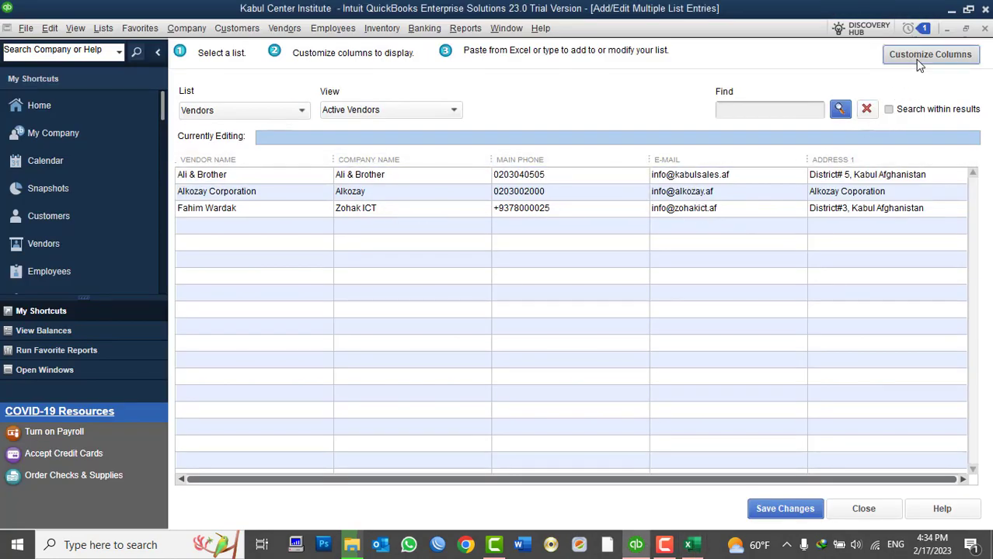
click(625, 263)
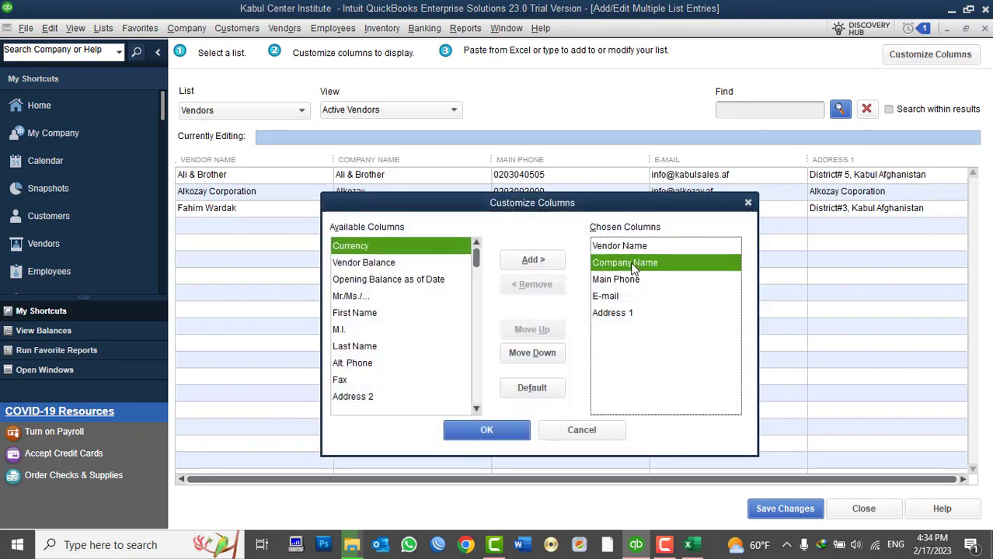
click(532, 285)
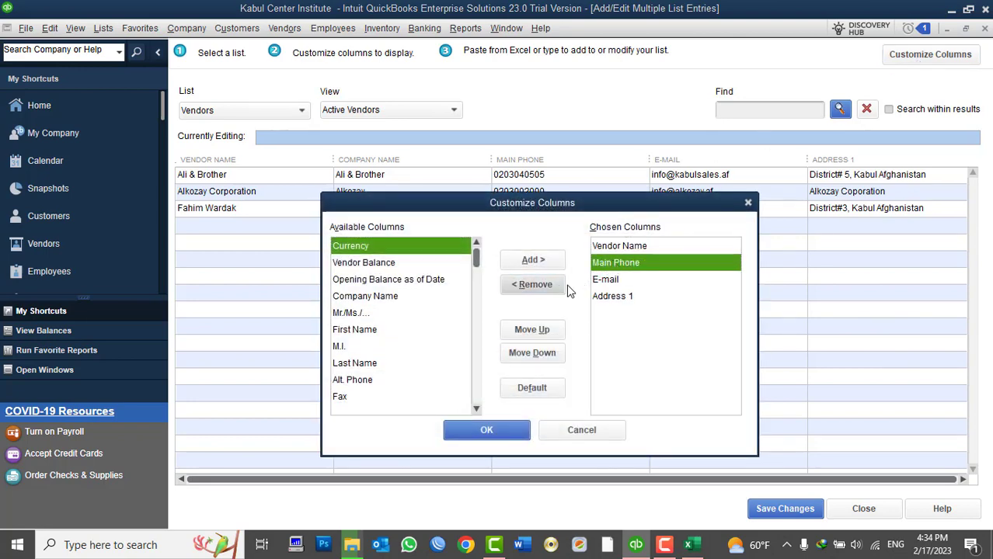
click(688, 544)
click(688, 546)
click(688, 546)
click(688, 546)
click(608, 280)
click(531, 285)
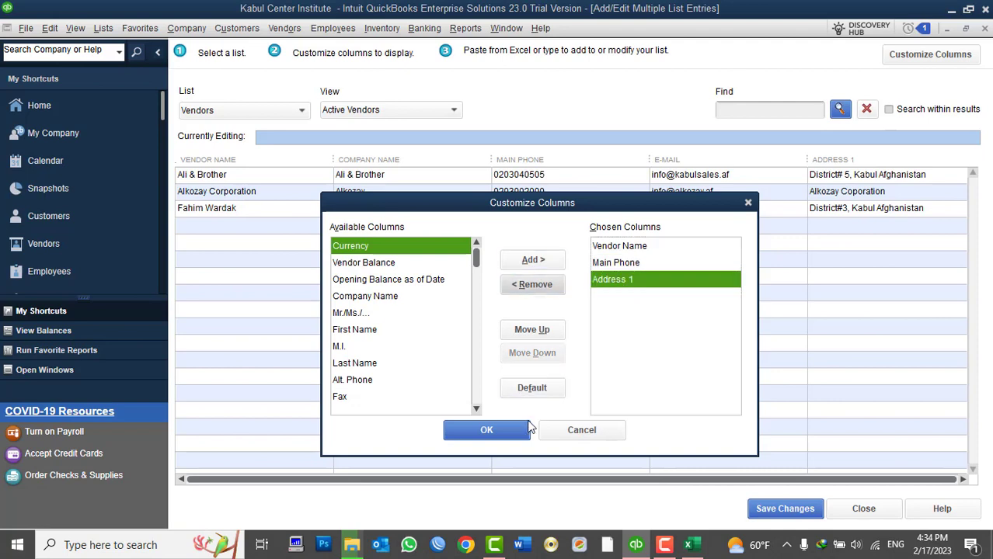
click(512, 434)
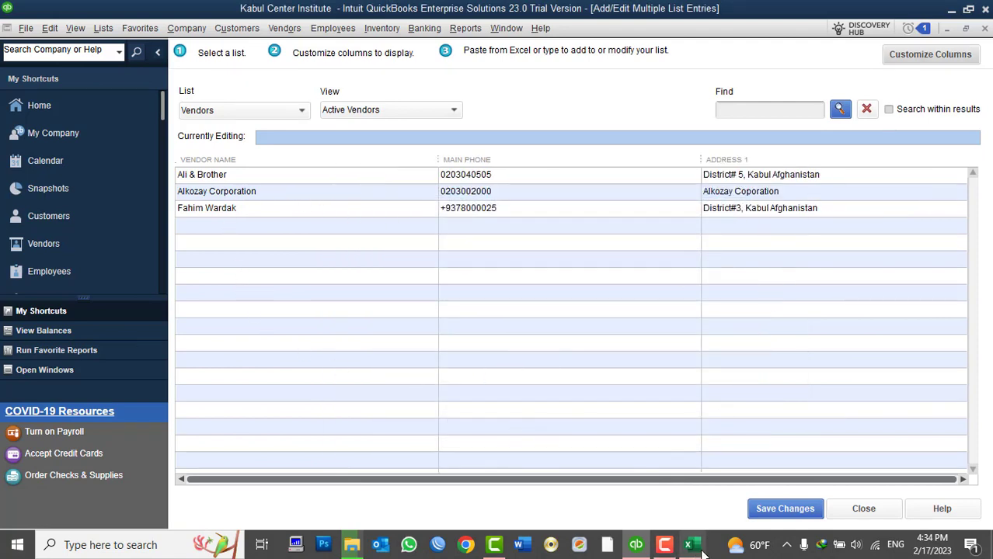
Step: Copy B2:D8 from Excel and select the first empty row in the QuickBooks vendor grid
click(666, 453)
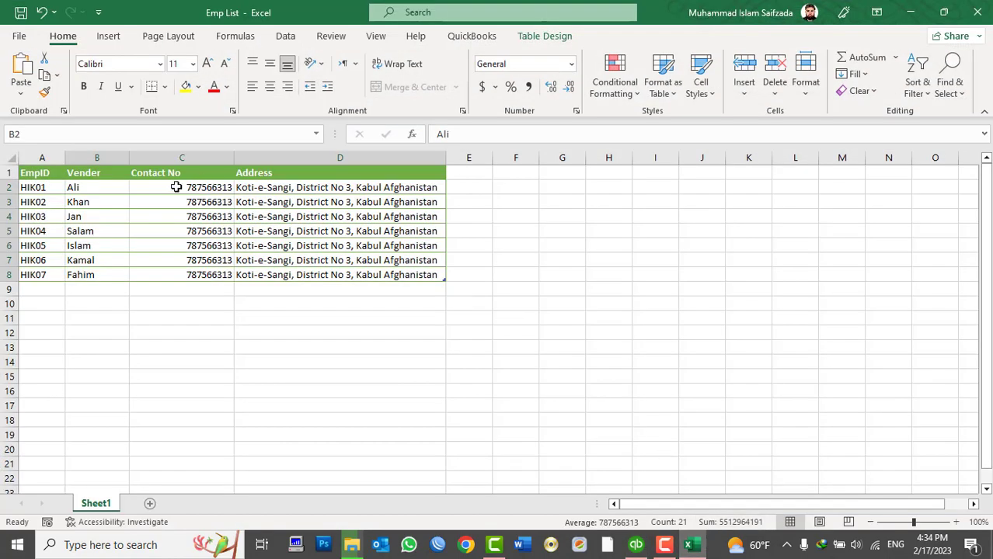
drag(98, 186, 364, 274)
key(ctrl+c)
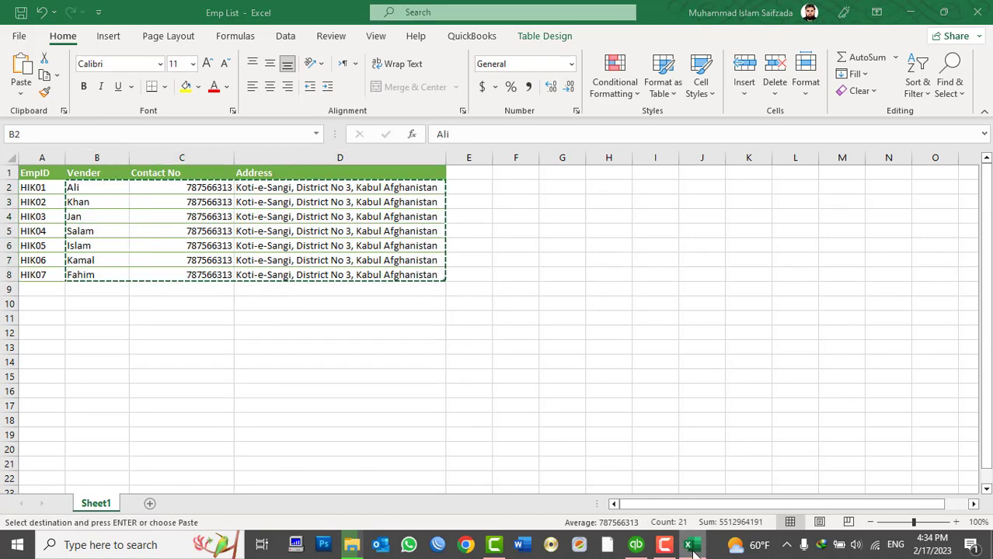
click(635, 544)
click(225, 227)
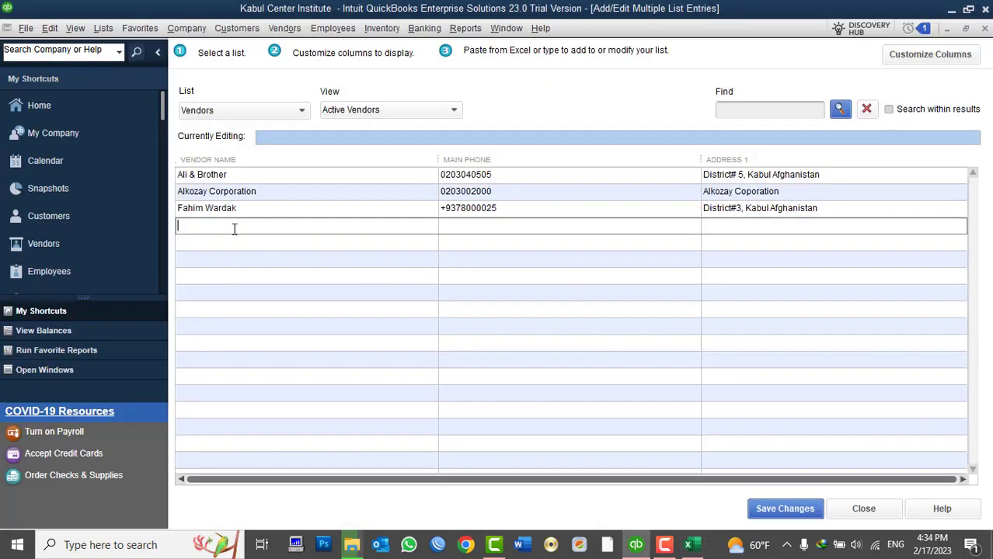
Step: Paste the seven vendors with phones and addresses, save, and confirm the Record(s) Saved message
key(ctrl+v)
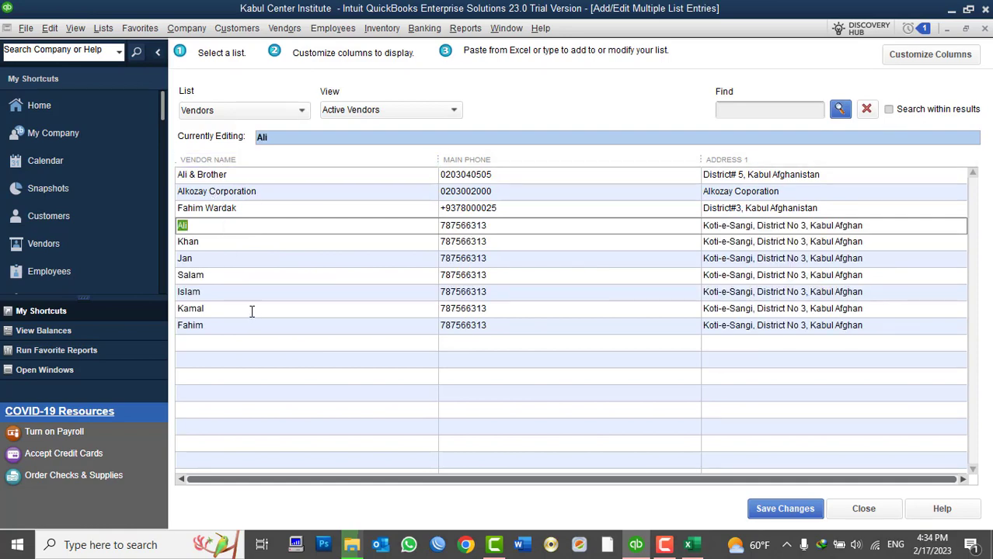
click(763, 514)
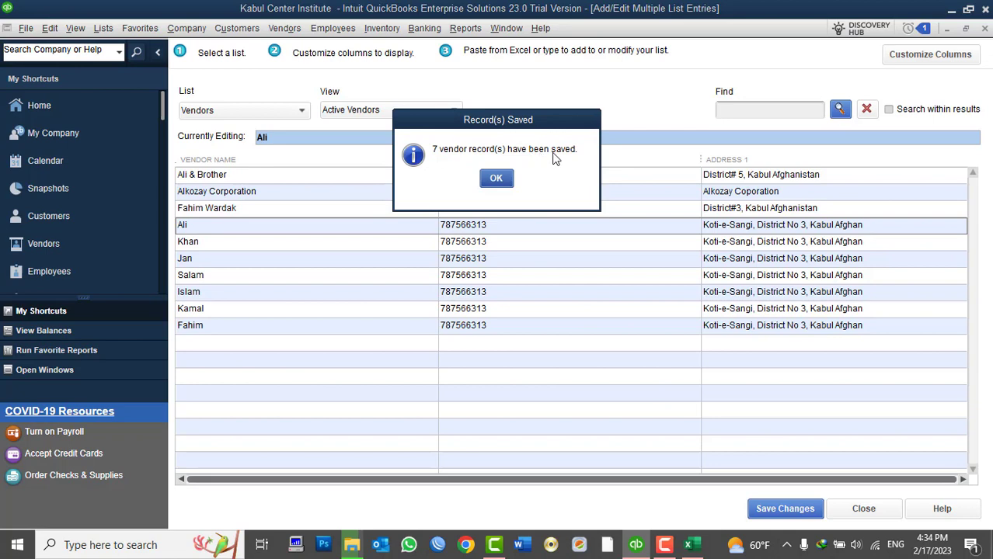
click(499, 183)
Step: Close the multiple-entry grid, widen the Vendor Center's NAME column for all ten vendors, then minimise QuickBooks
click(863, 509)
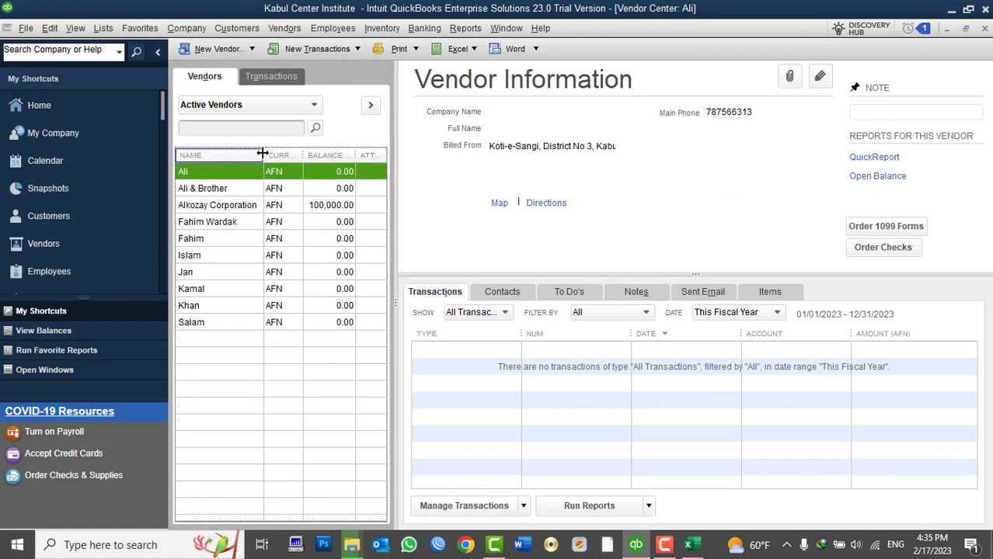
drag(263, 156, 282, 155)
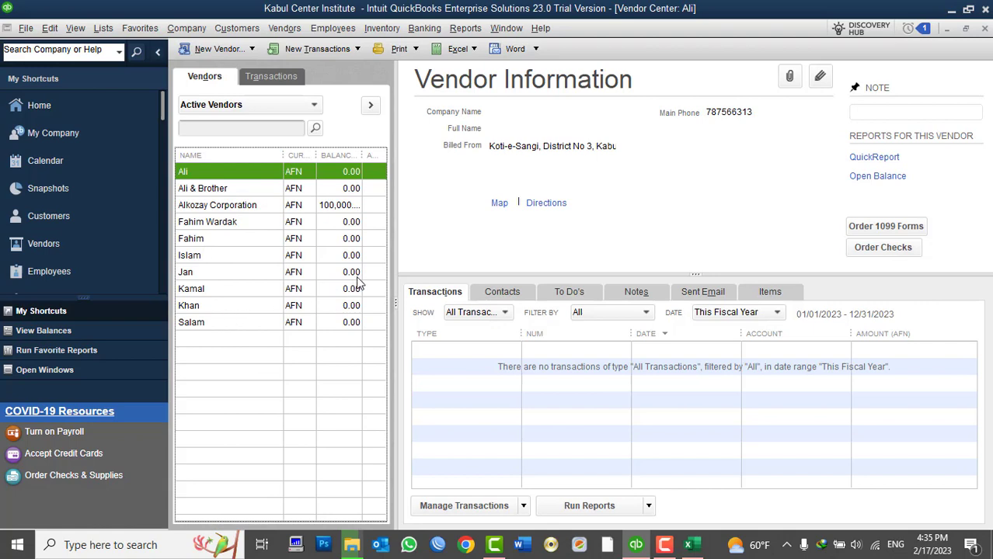
click(635, 546)
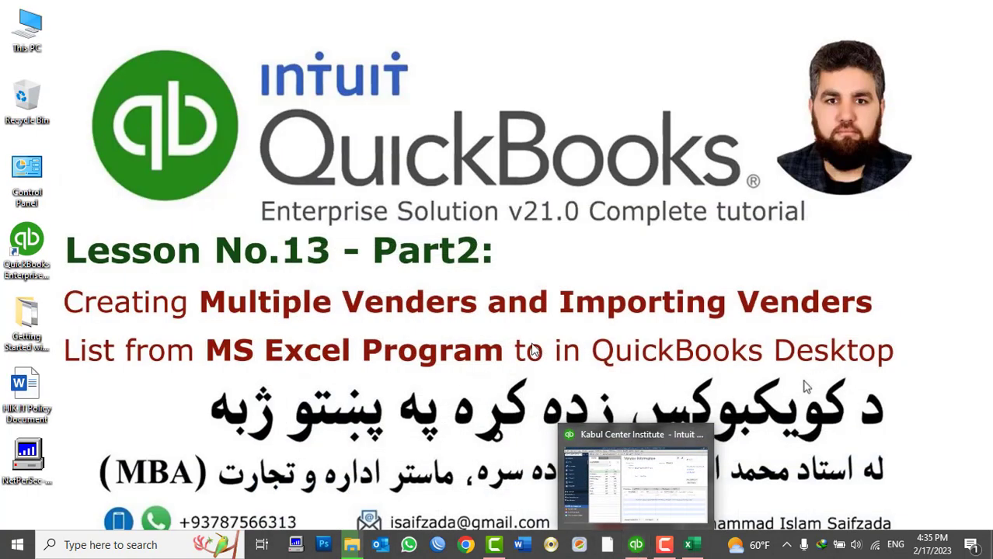